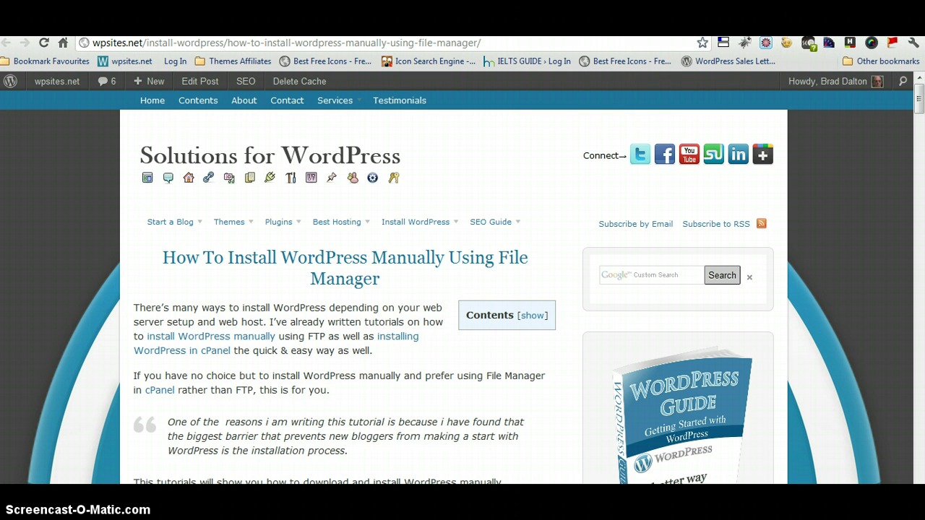
Switch Chrome from the manual-install tutorial to the wpsites.net cPanel window.
mouse_move(267, 498)
click(293, 481)
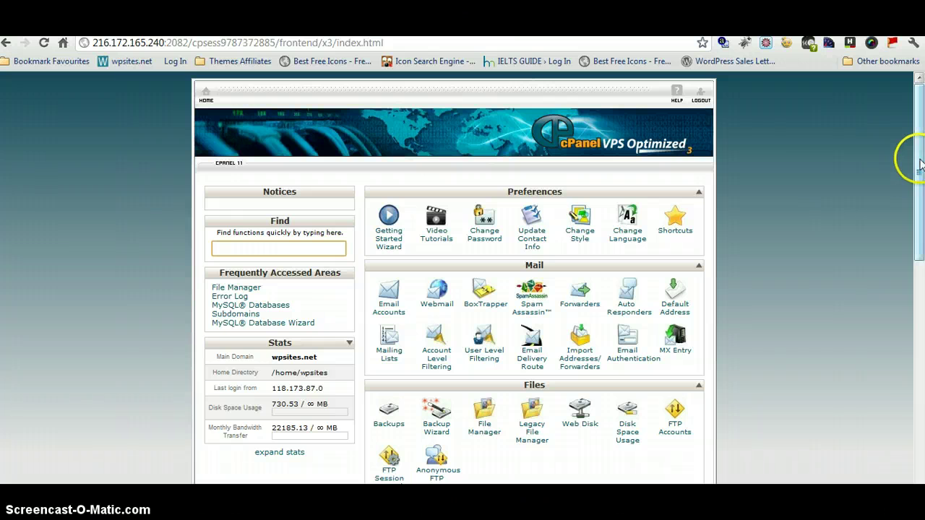
Add subdomain 'demo' (demo.wpsites.net, root public_html/demo) and return to cPanel home.
drag(920, 162, 921, 349)
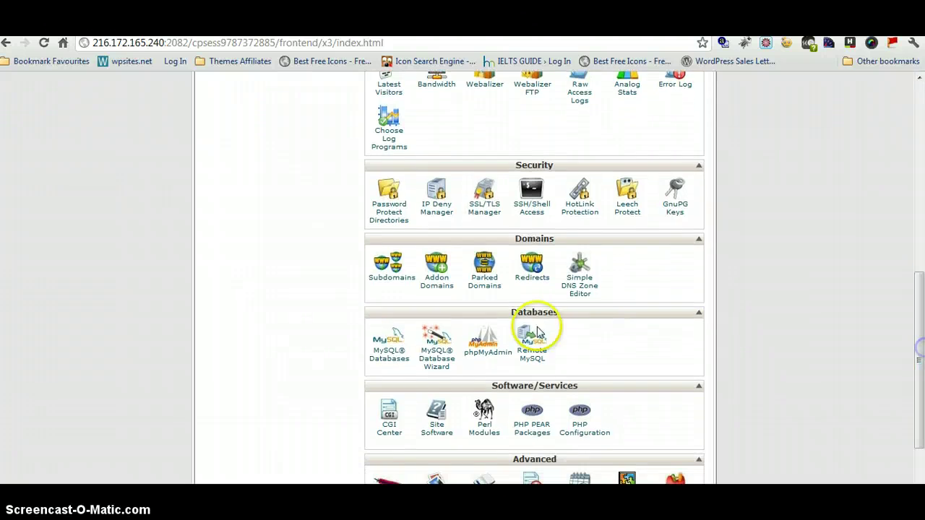
click(384, 282)
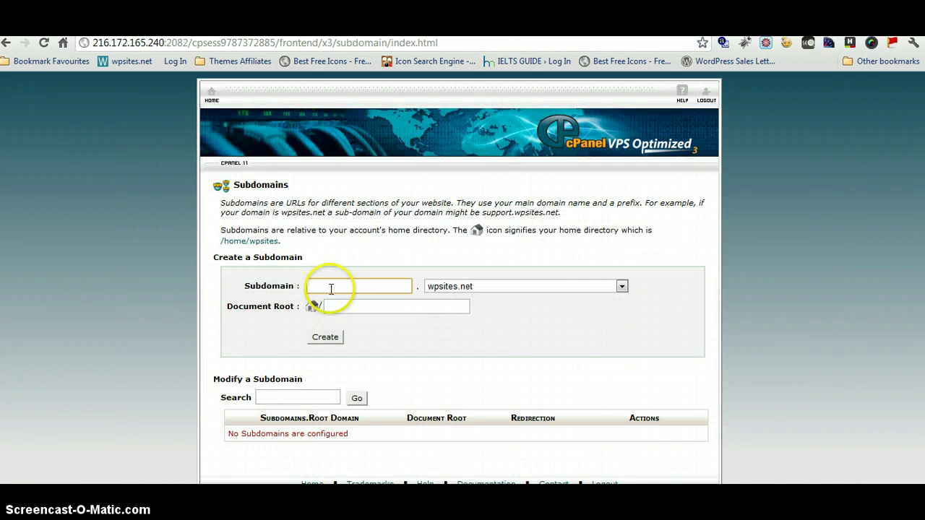
click(330, 287)
text(demo)
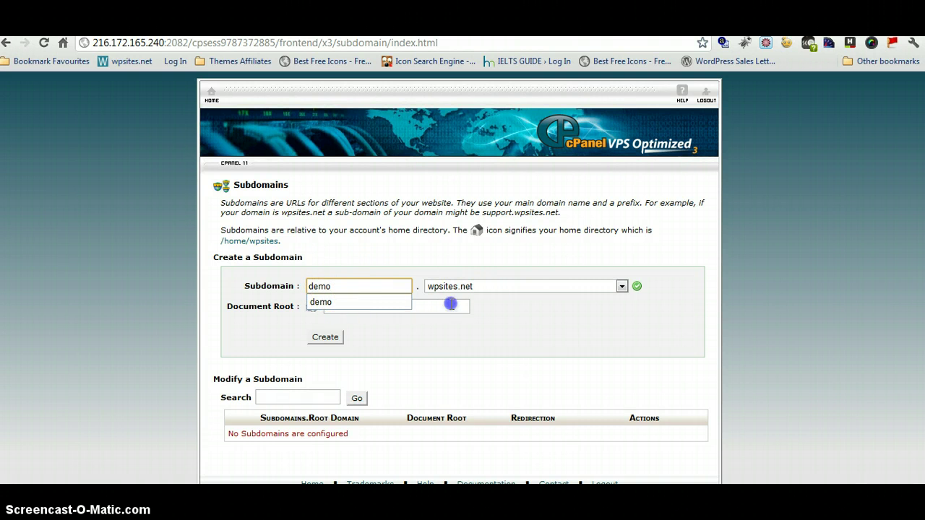
click(325, 337)
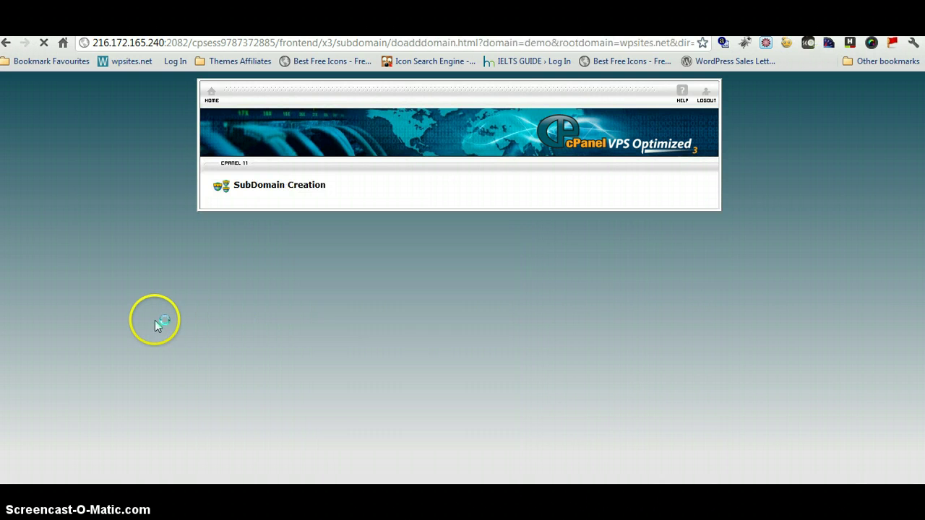
click(449, 228)
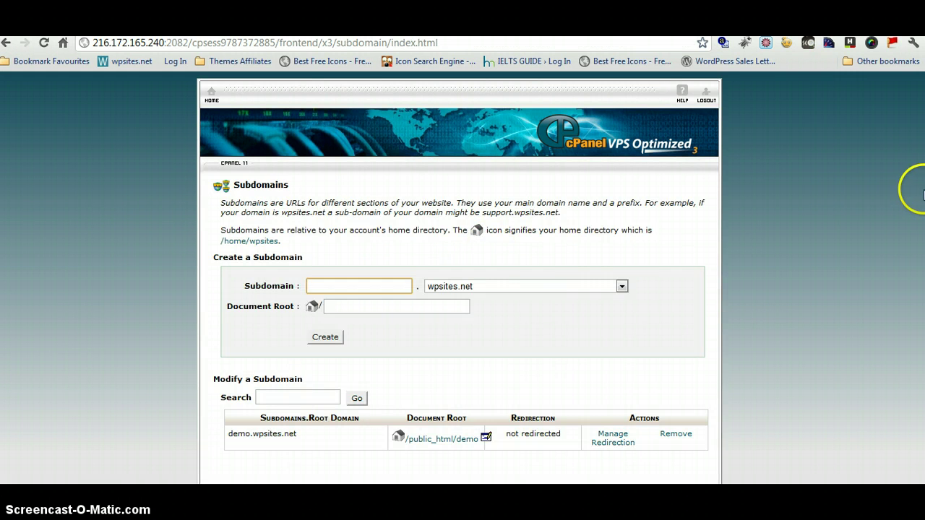
click(212, 96)
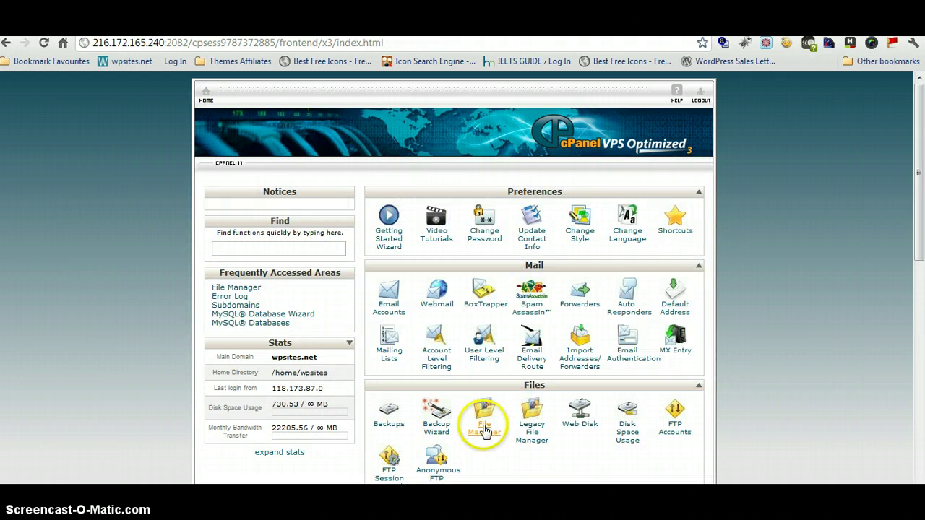
Open File Manager at public_html, enter the demo folder holding only cgi-bin, then show the desktop.
click(483, 429)
click(453, 420)
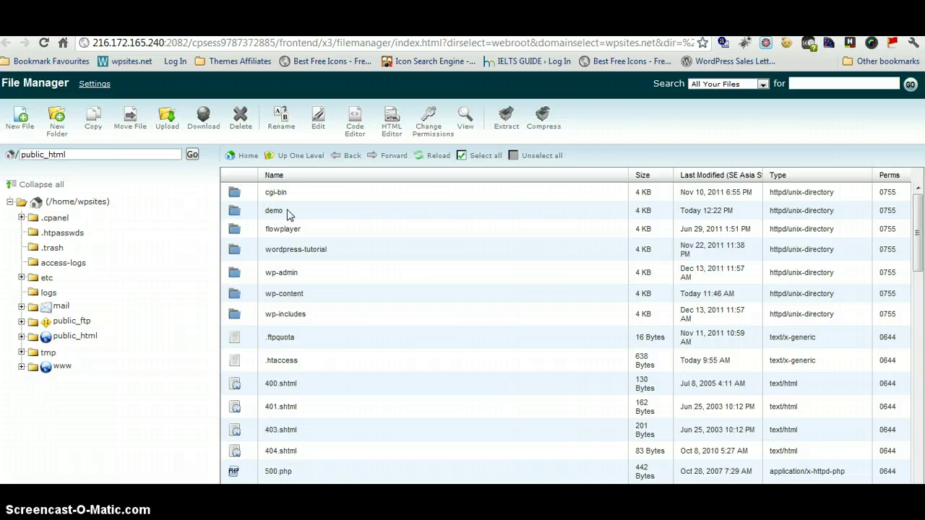
double_click(288, 212)
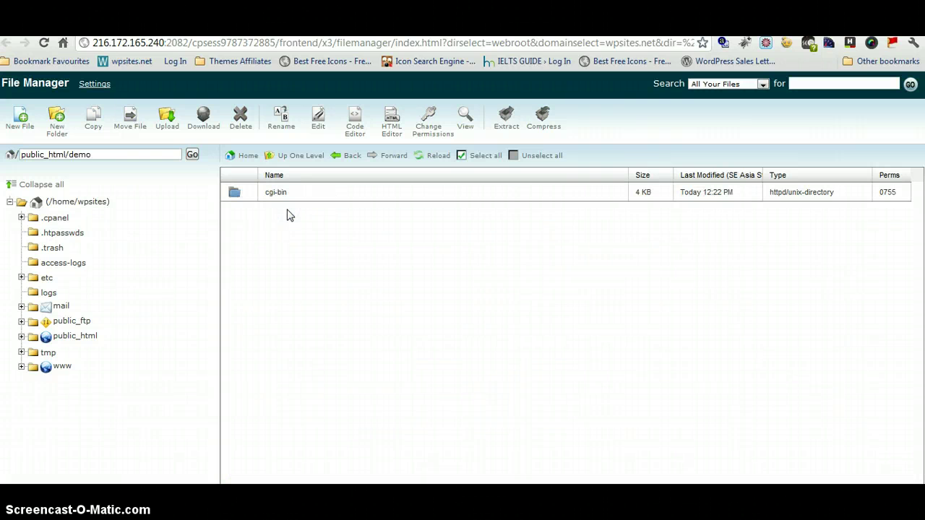
click(328, 213)
key(ctrl+Tab)
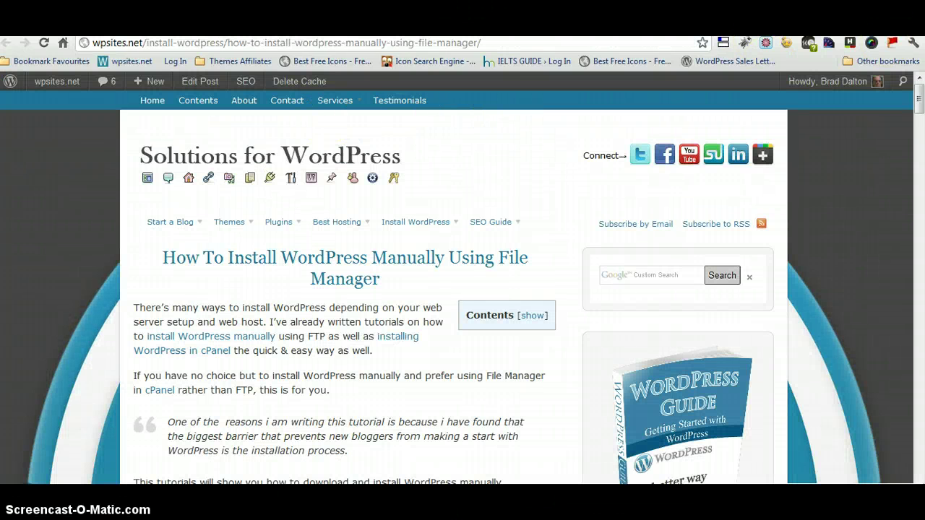
key(super+d)
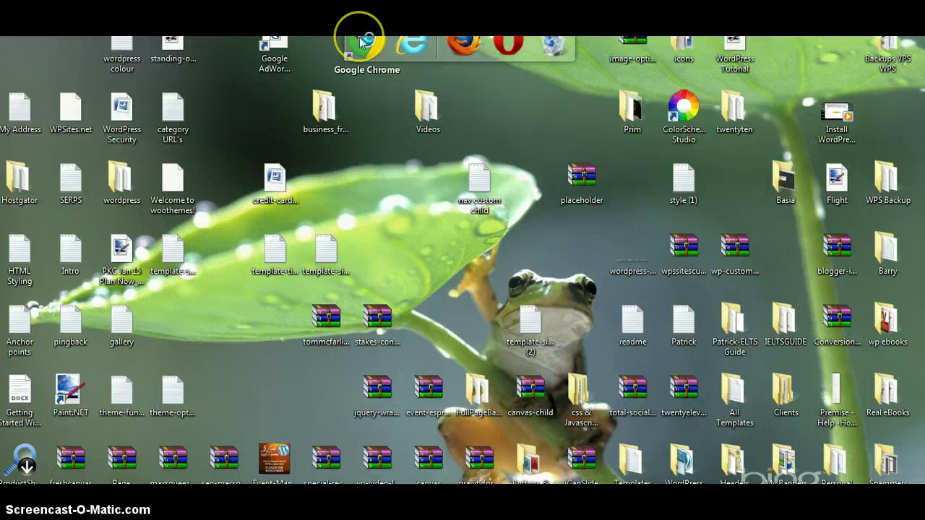
Search Google for 'wordpress/download' in a maximized Chrome and open the WordPress › Download result.
click(361, 42)
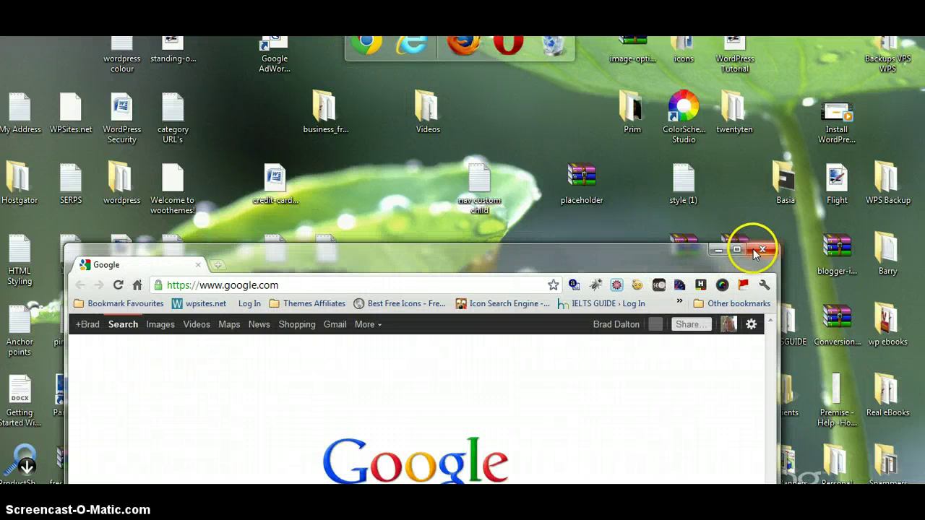
click(736, 250)
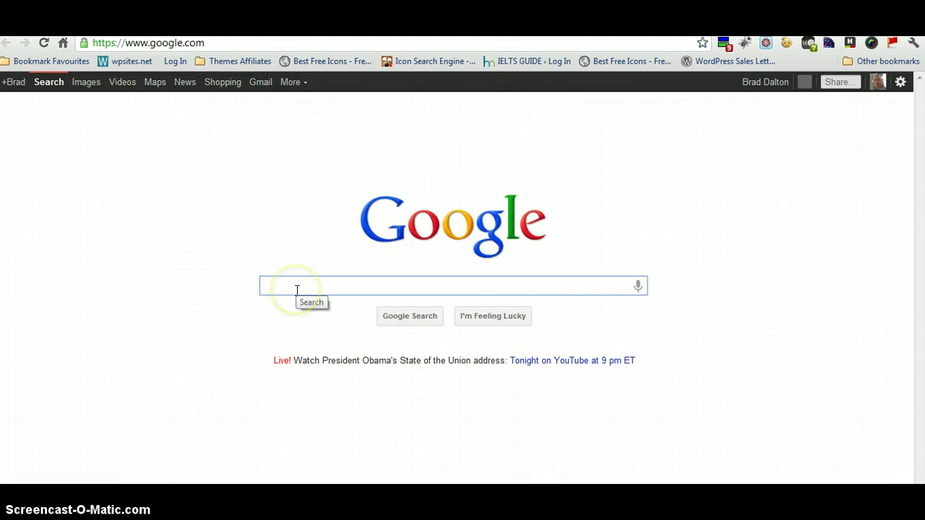
text(wordpress)
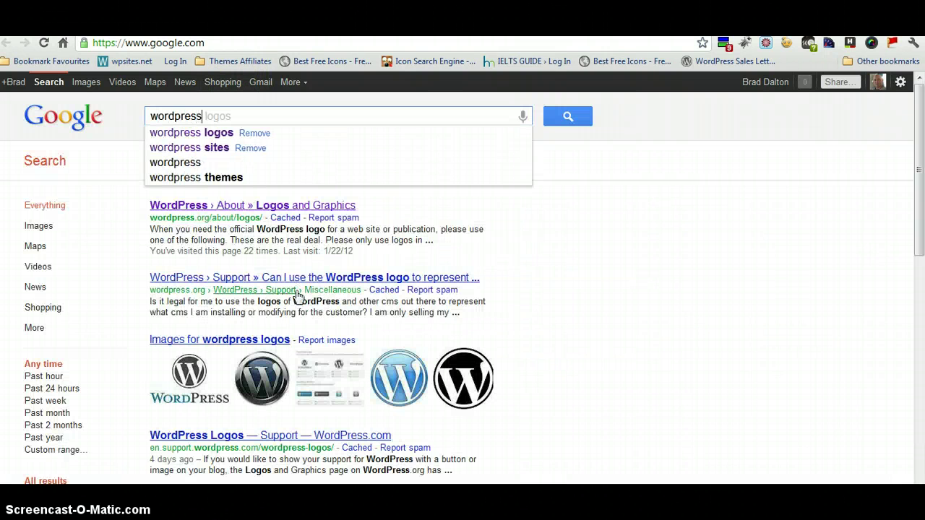
text(/download)
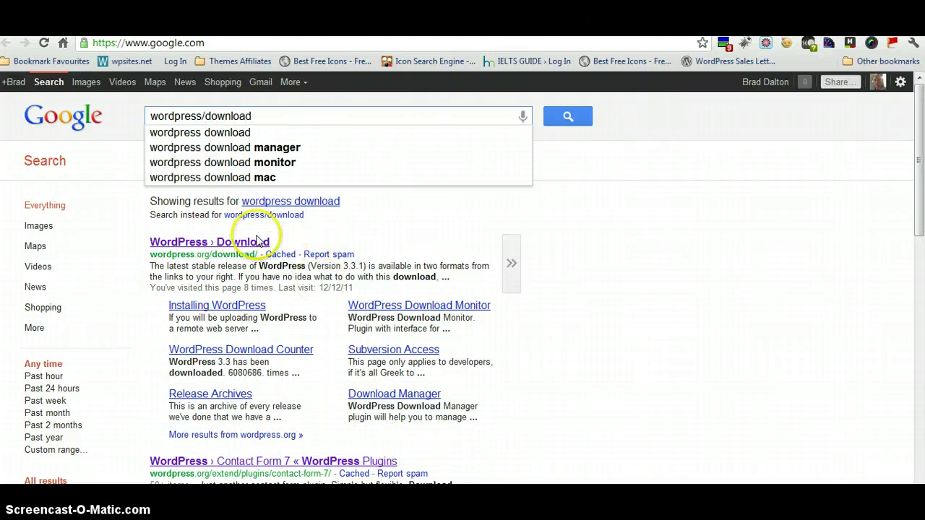
click(254, 243)
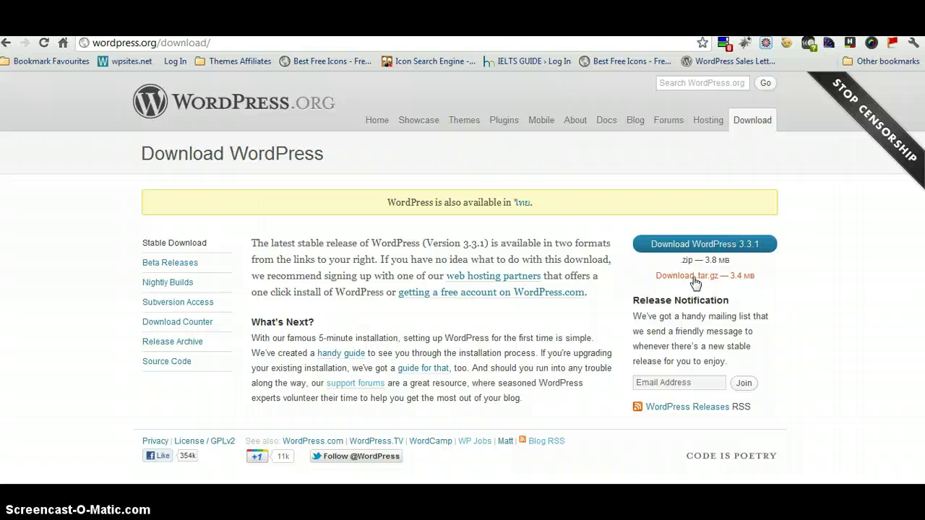
Save the WordPress 3.3.1 .tar.gz archive to the Desktop and check the desktop for it.
click(692, 277)
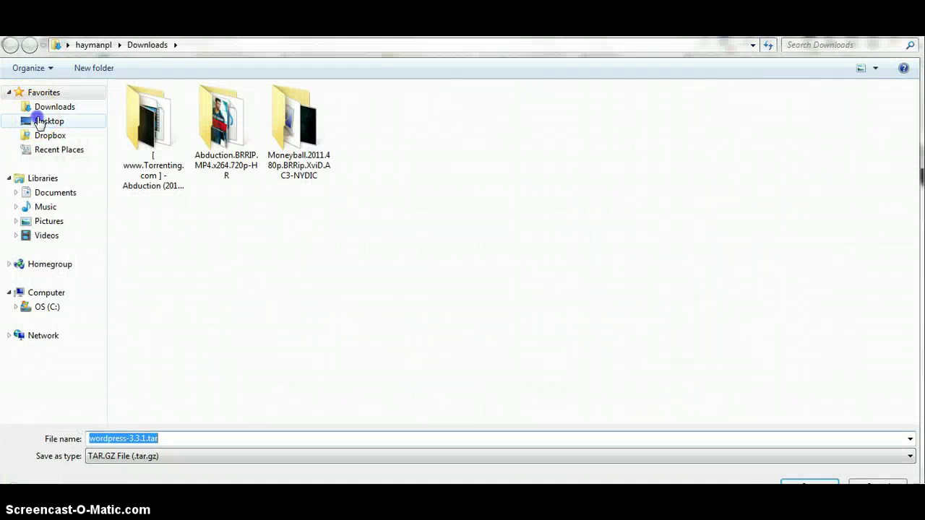
click(45, 120)
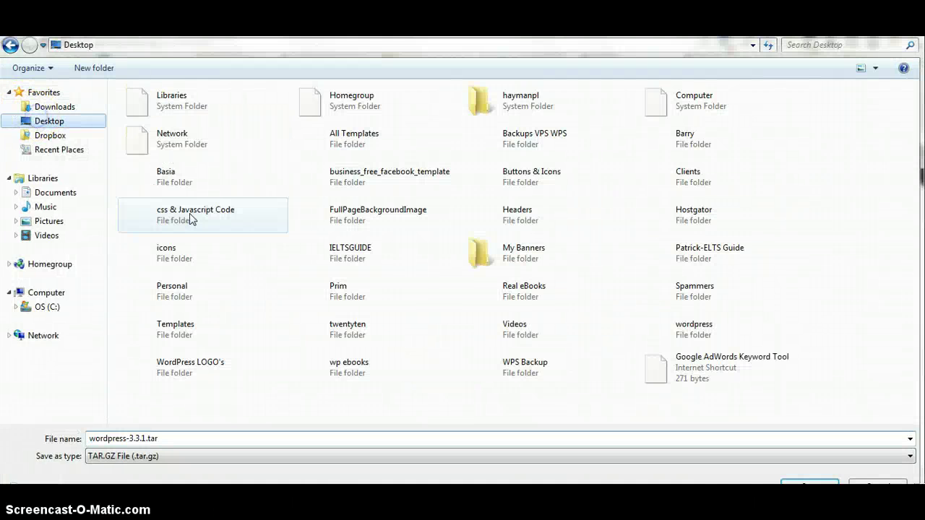
click(809, 481)
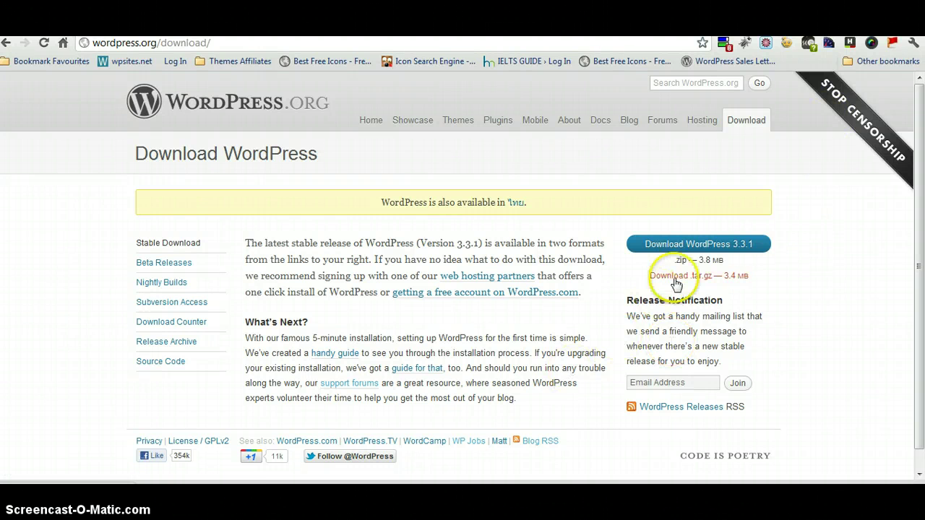
mouse_move(267, 480)
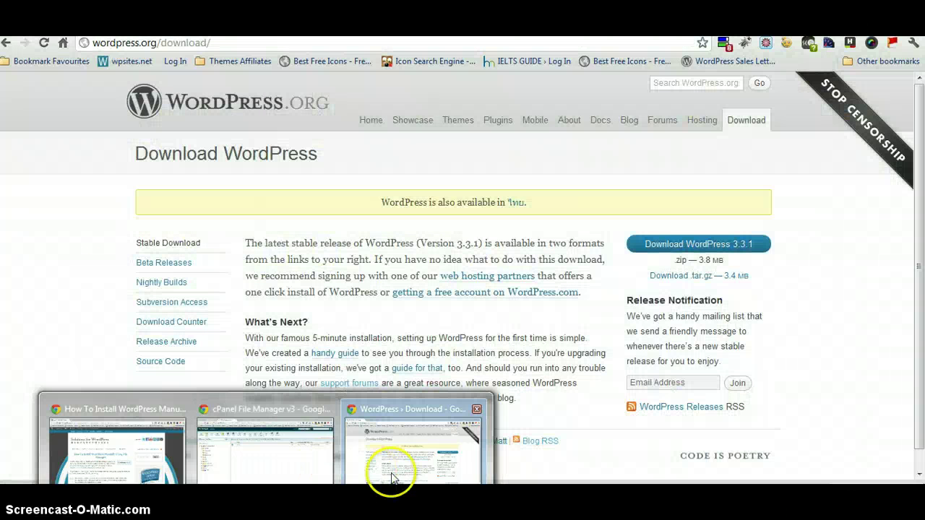
click(391, 478)
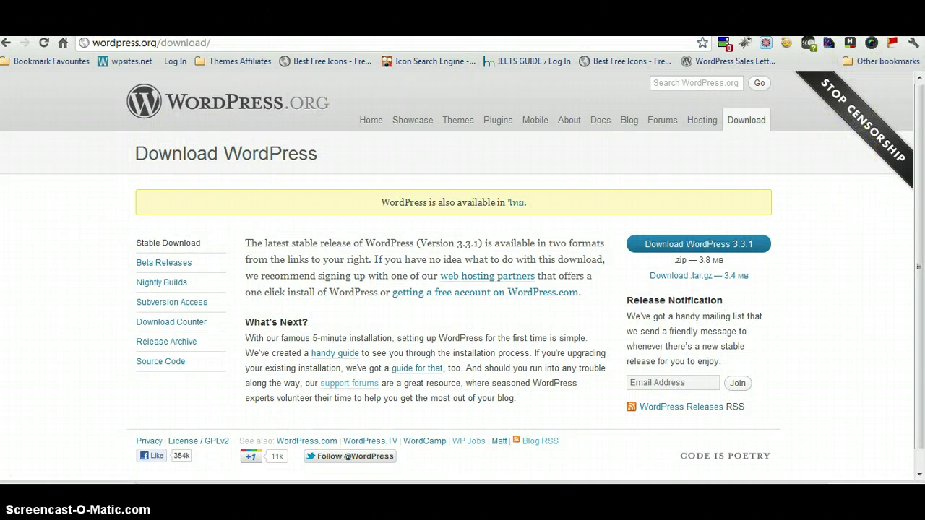
click(840, 36)
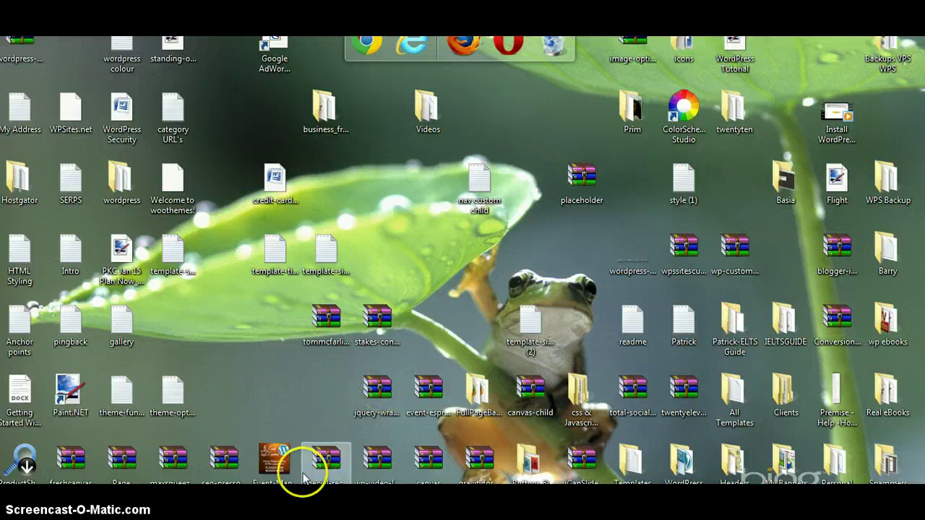
mouse_move(266, 484)
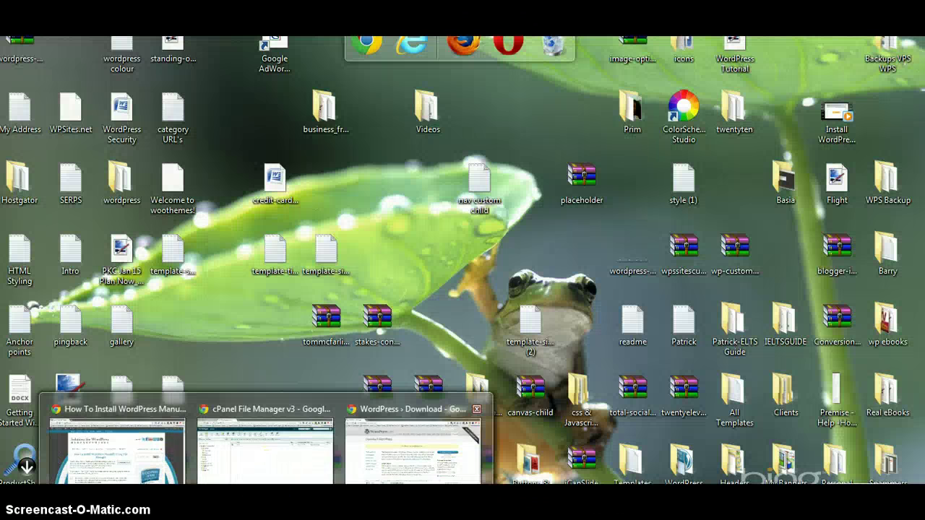
click(470, 479)
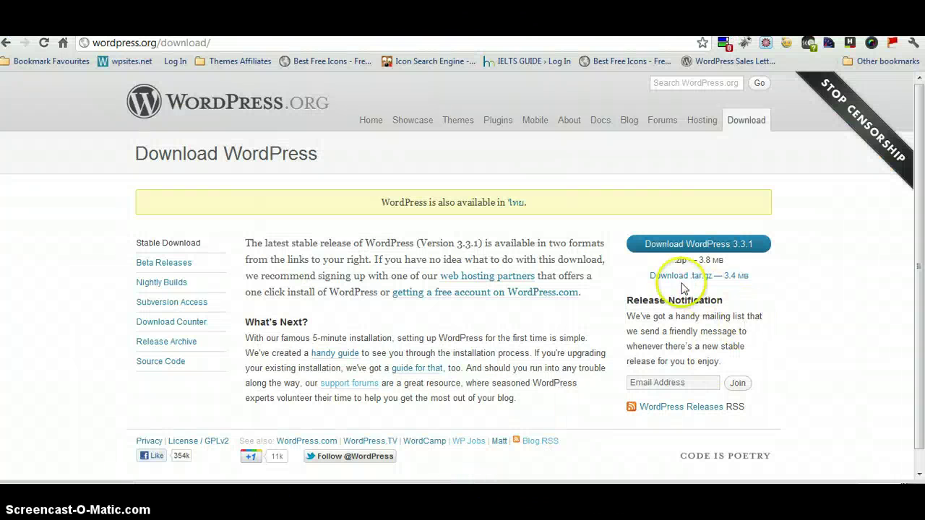
Download the .tar.gz to the Desktop again and move the archive to the desktop's middle.
click(672, 278)
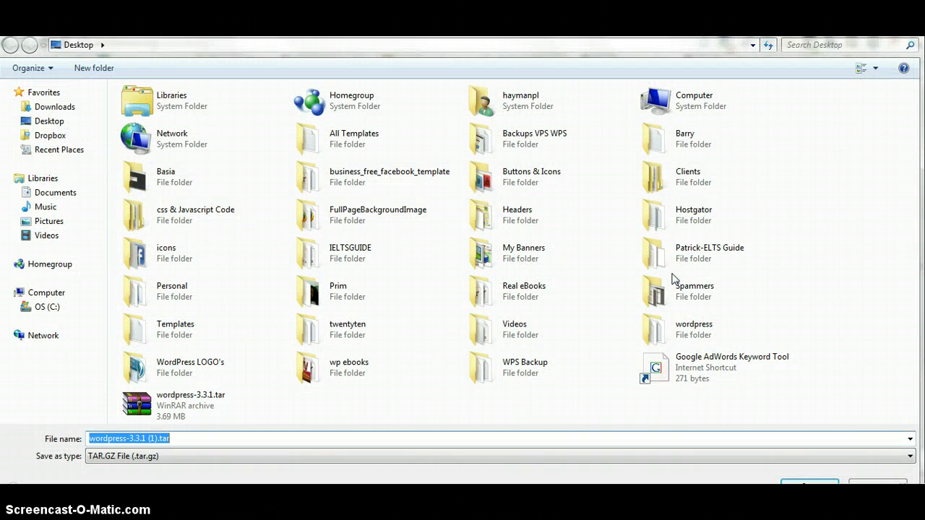
click(52, 121)
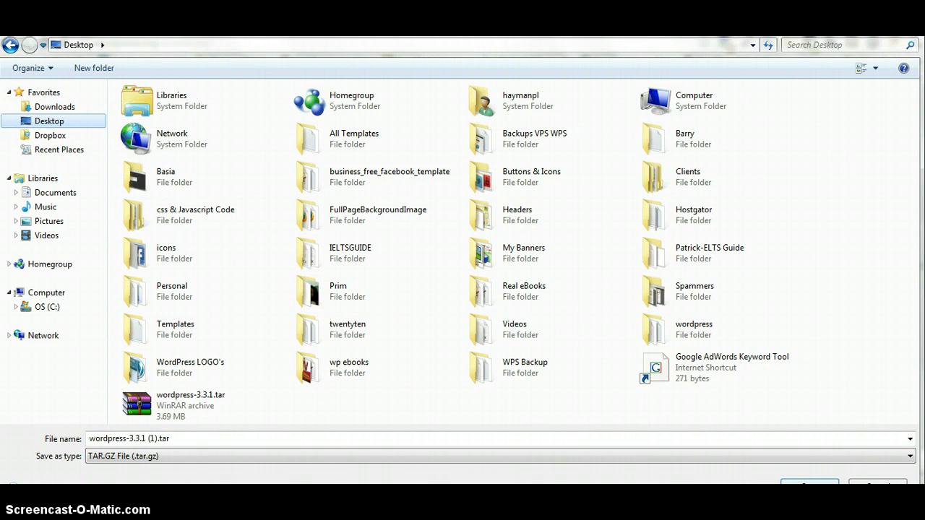
key(Return)
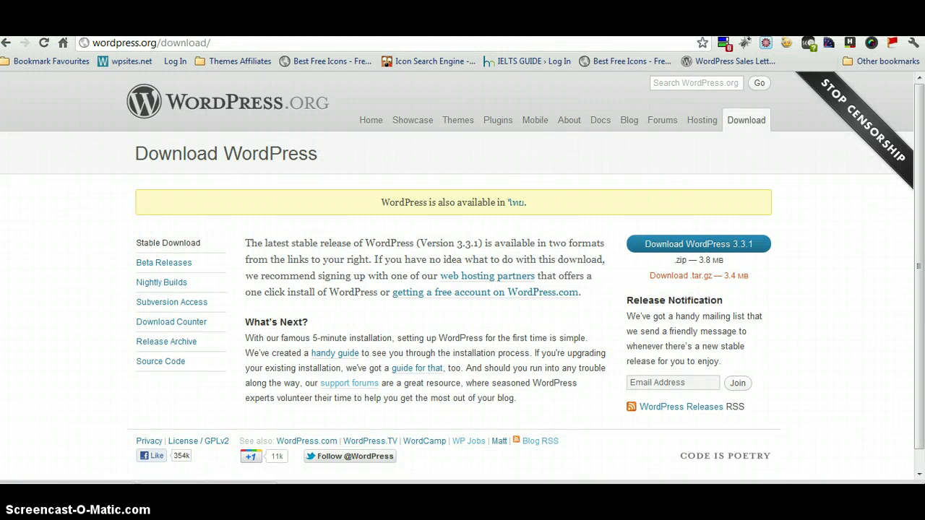
click(853, 34)
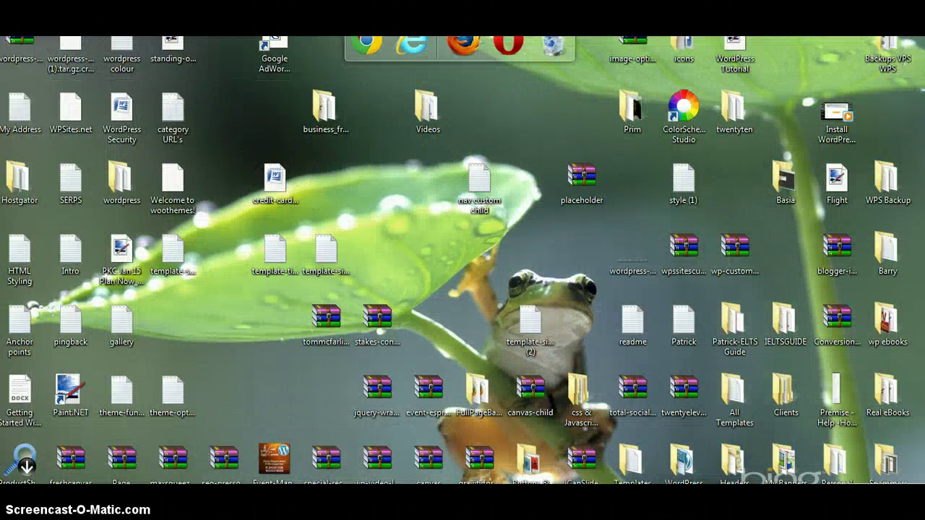
drag(20, 42, 424, 242)
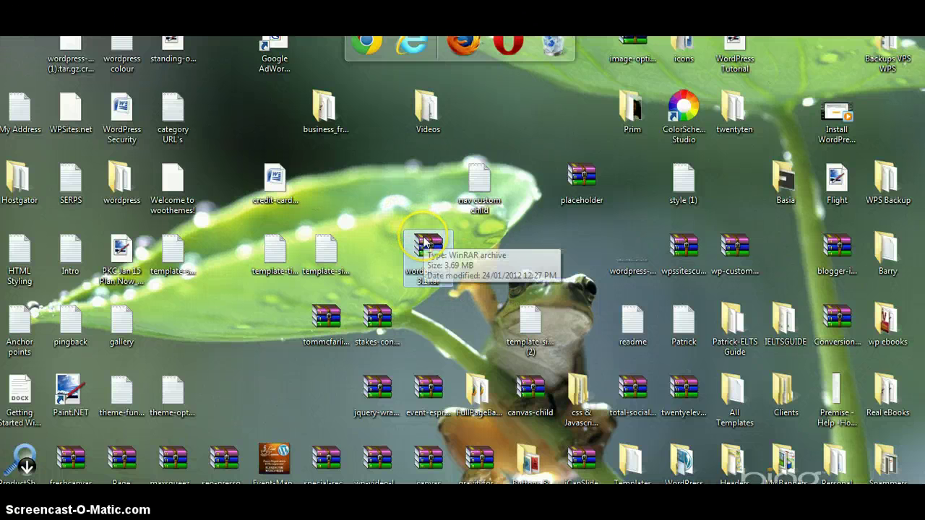
click(336, 413)
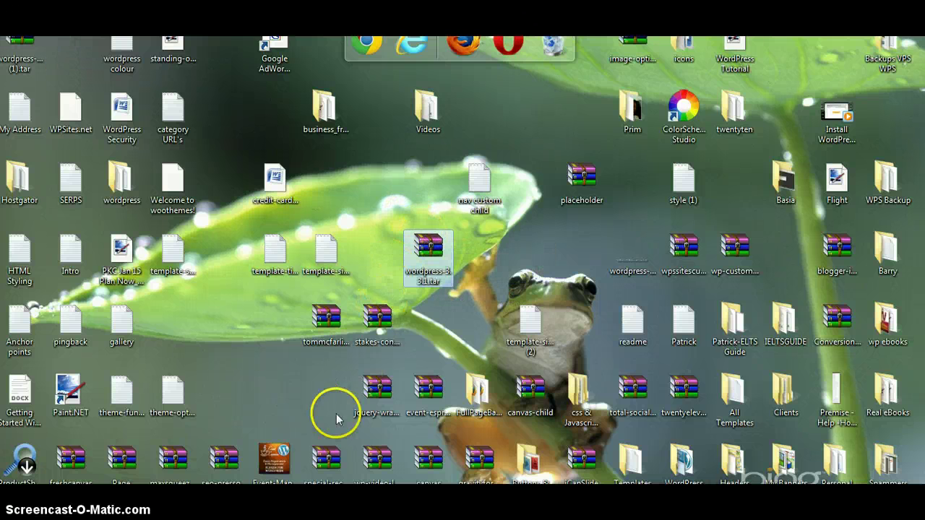
Upload wordpress-3.3.1.tar.gz from the Desktop into public_html/demo and return to the listing.
click(279, 479)
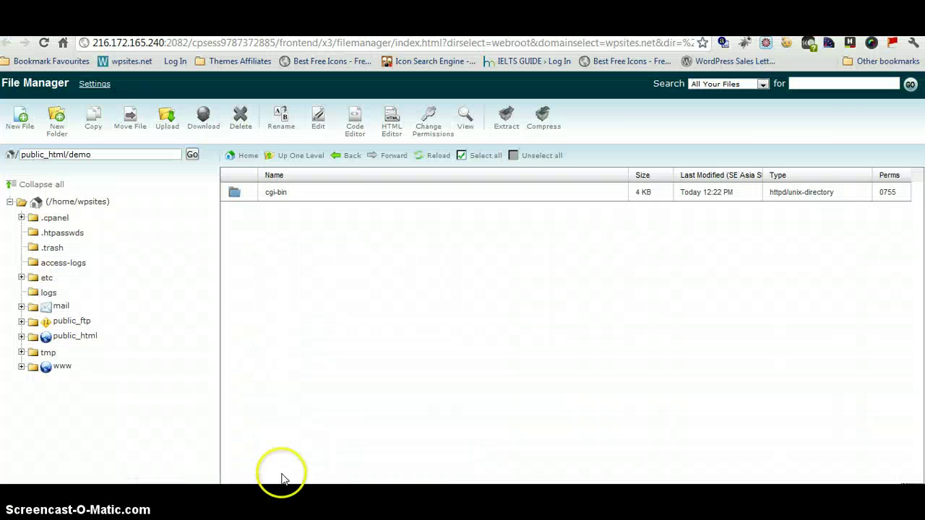
click(343, 158)
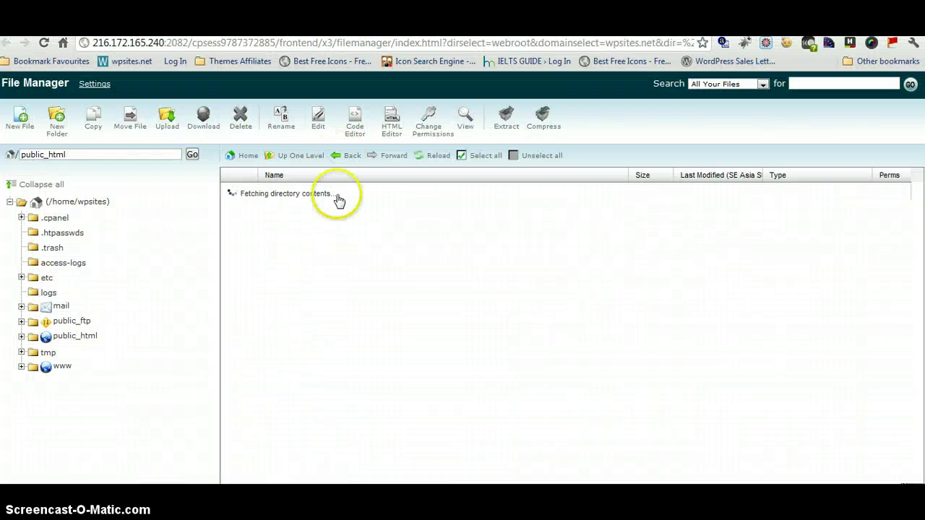
double_click(285, 209)
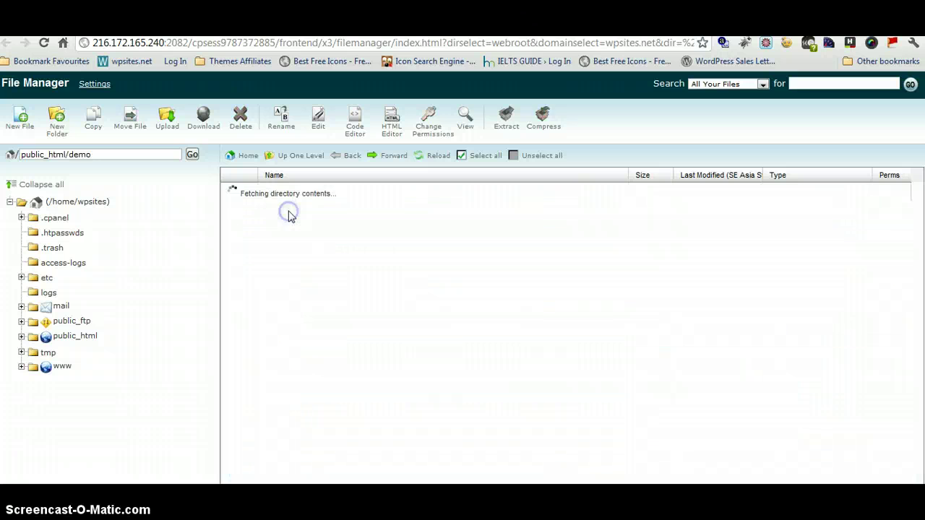
click(166, 117)
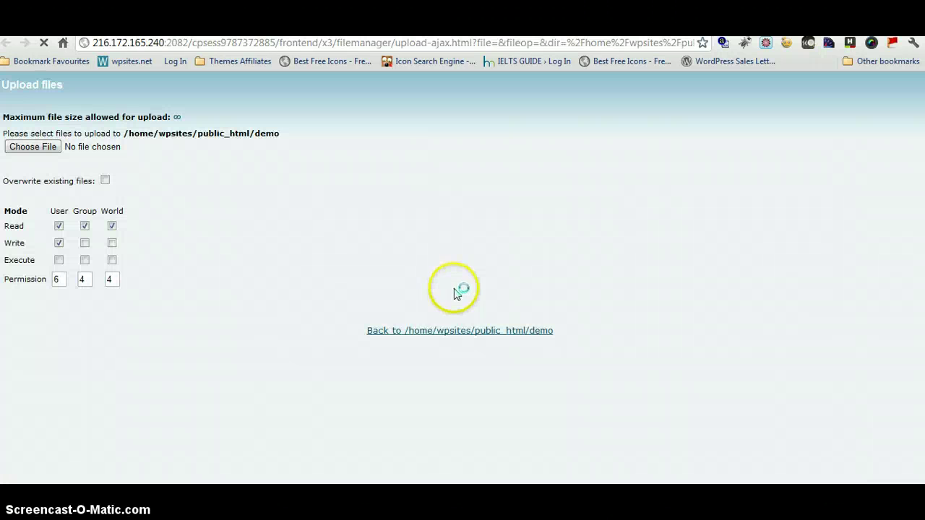
click(29, 147)
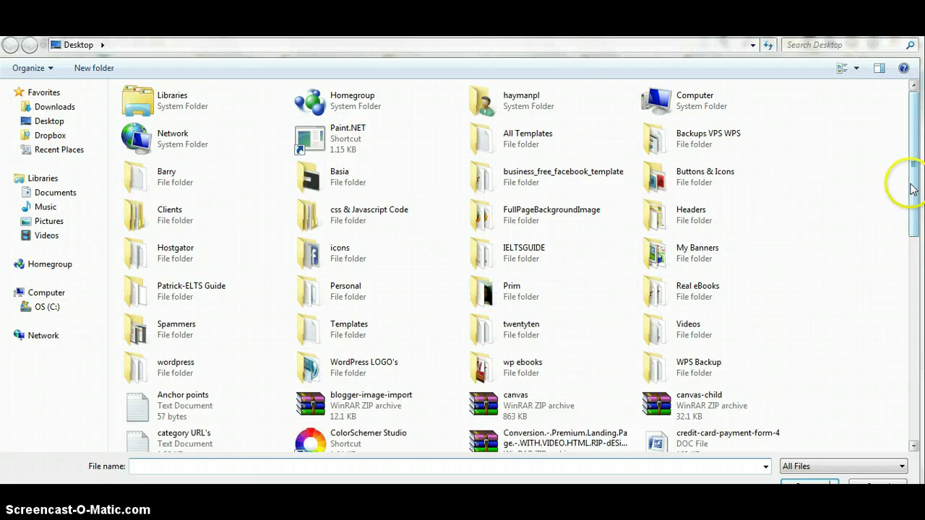
drag(910, 186, 921, 421)
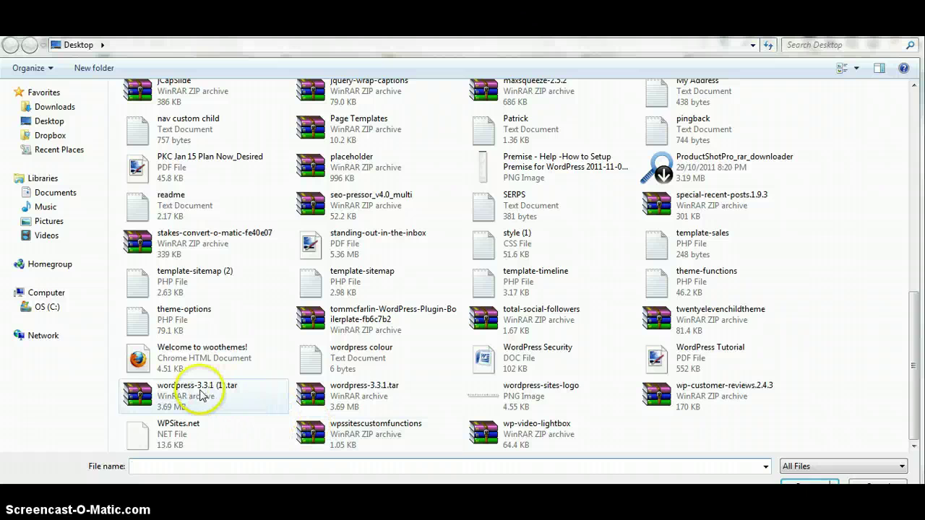
double_click(334, 394)
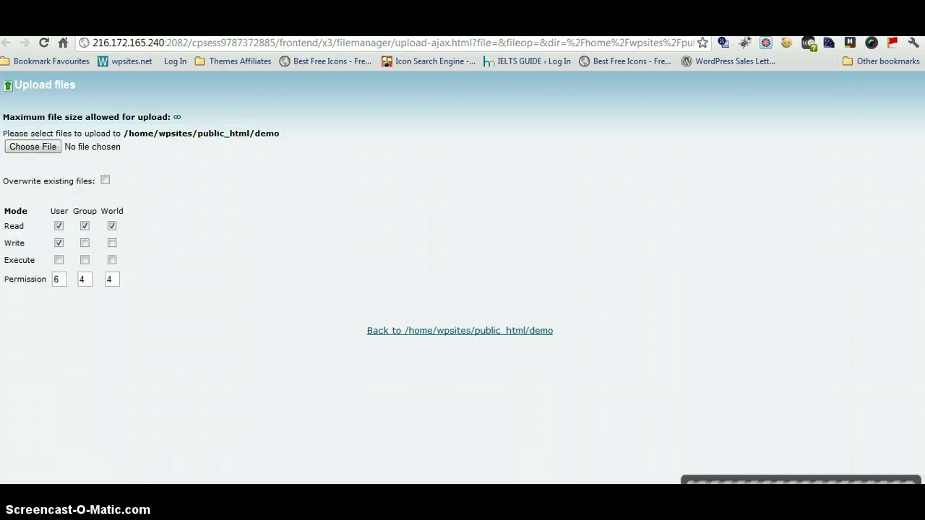
key(ctrl+w)
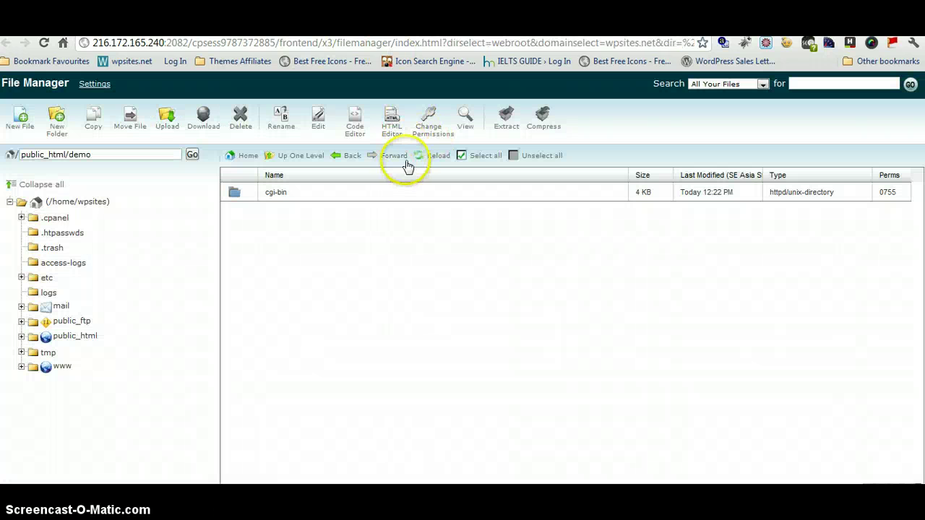
Extract wordpress-3.3.1.tar.gz into the demo folder, creating a wordpress folder.
click(419, 156)
click(299, 211)
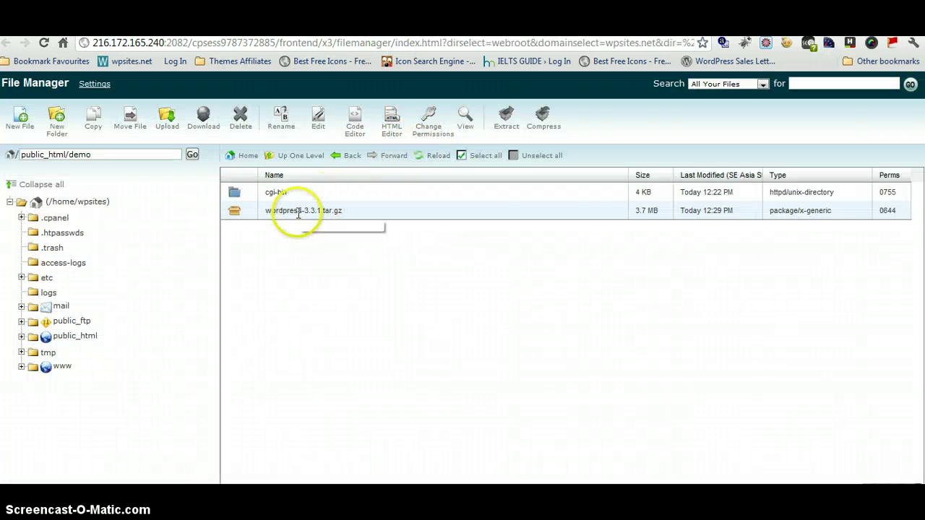
right_click(299, 210)
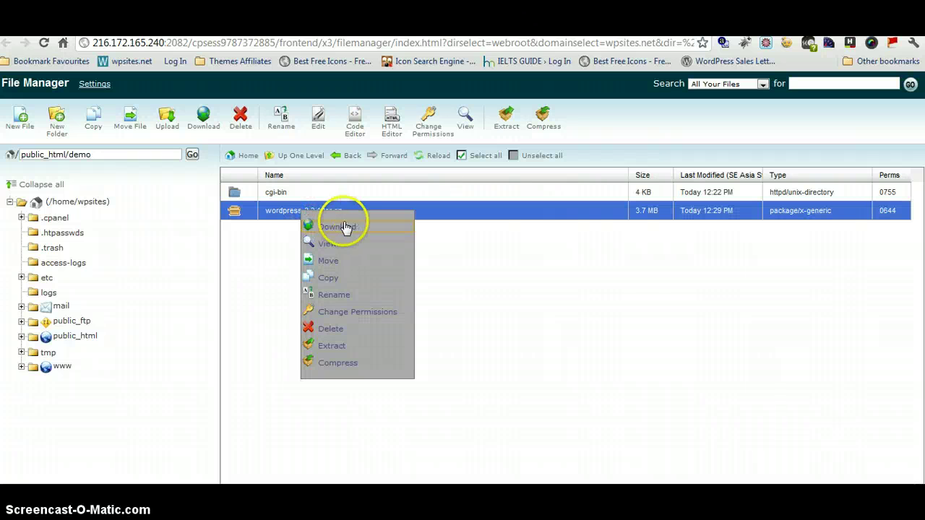
click(333, 346)
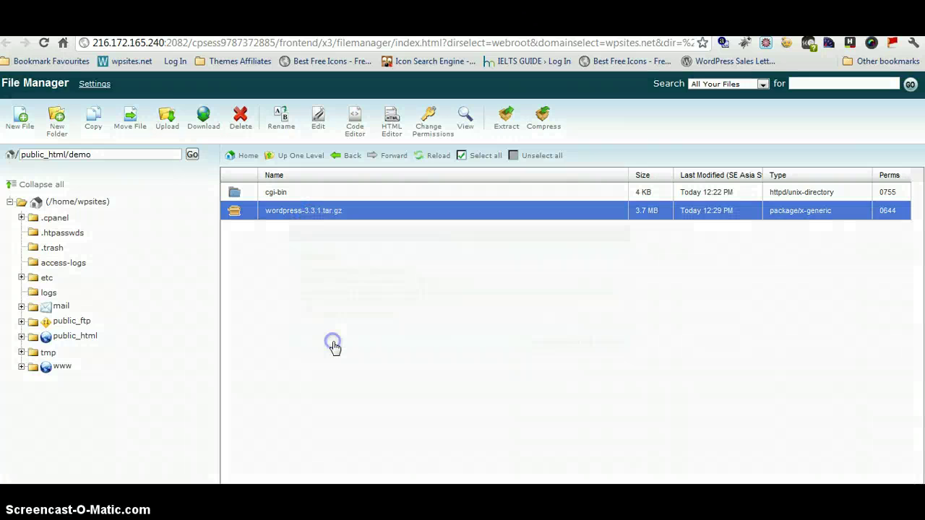
click(561, 341)
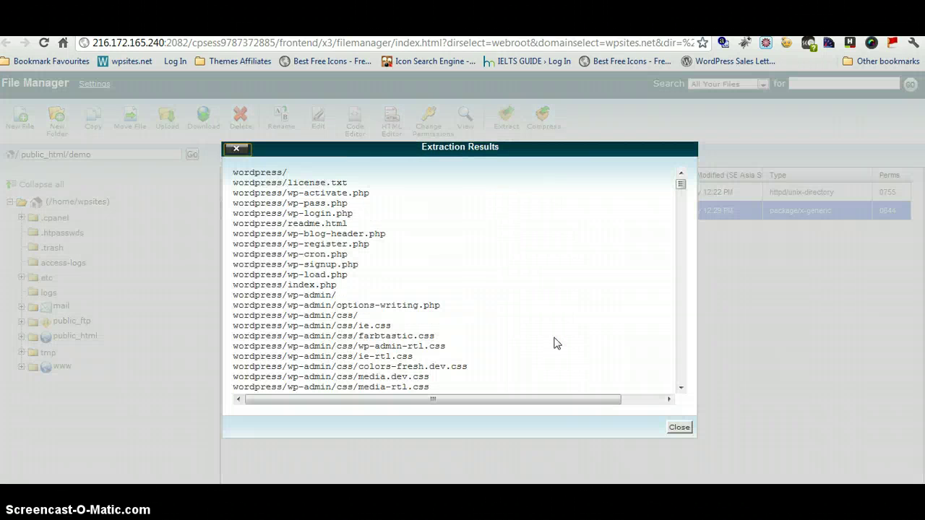
click(679, 427)
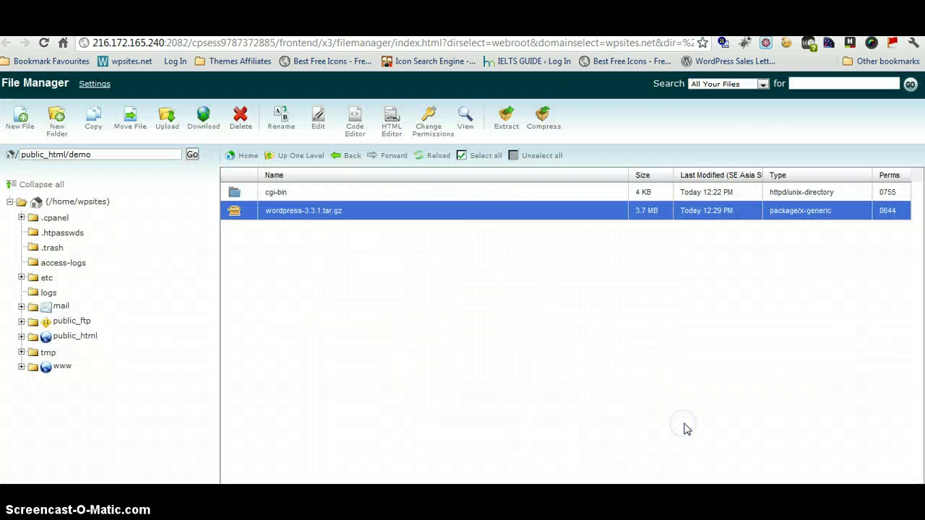
click(419, 155)
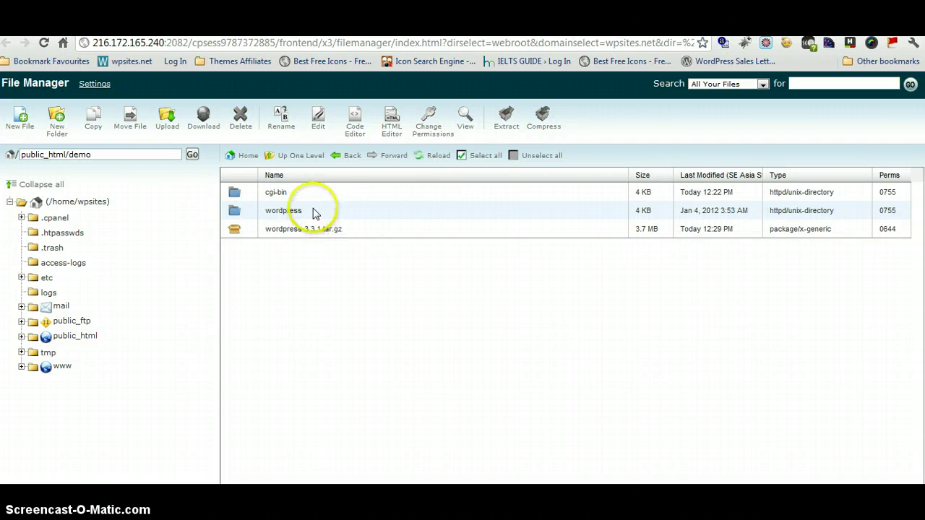
Delete the leftover wordpress-3.3.1.tar.gz archive from demo.
click(320, 227)
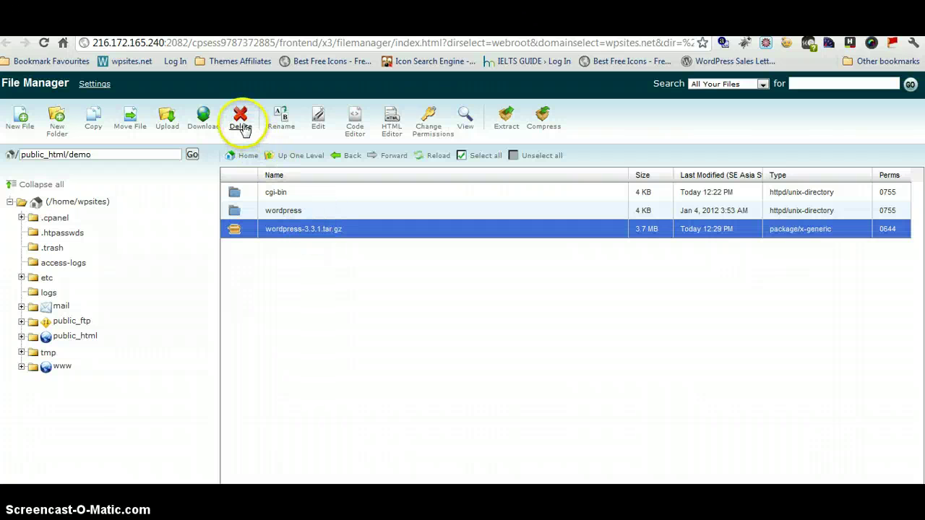
click(240, 126)
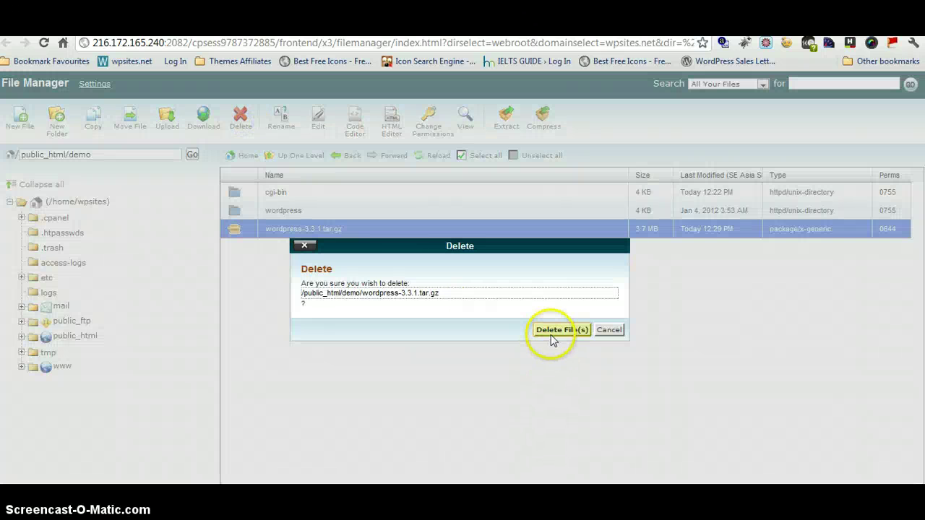
click(553, 328)
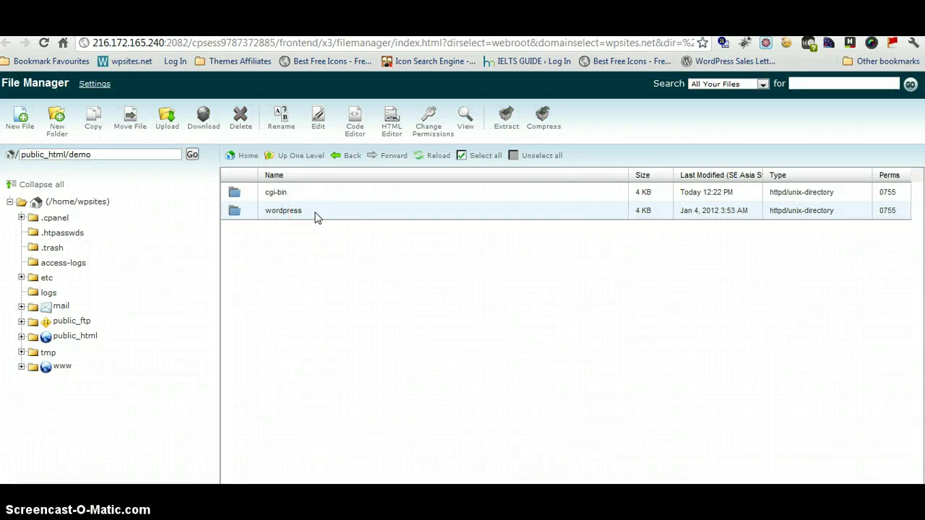
Copy the demo folder path /public_html/demo from File Manager's path bar.
double_click(314, 214)
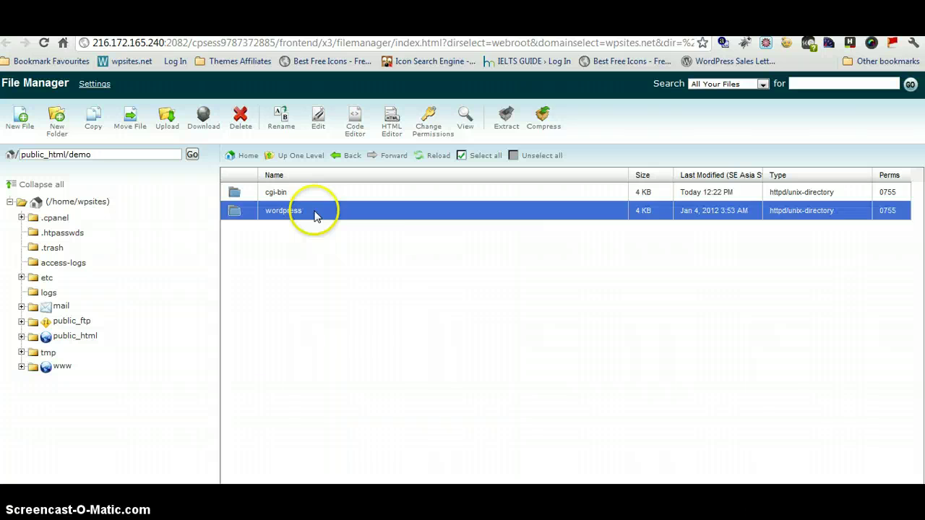
click(343, 156)
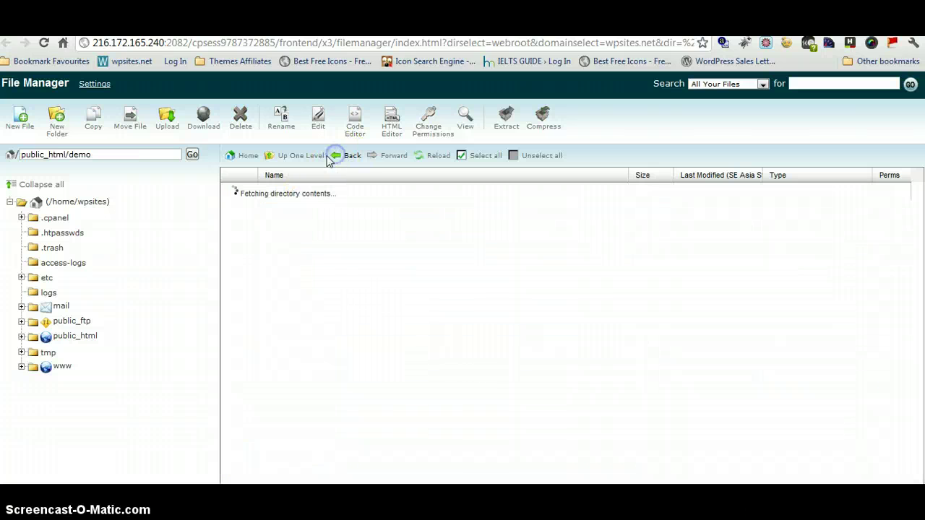
triple_click(81, 155)
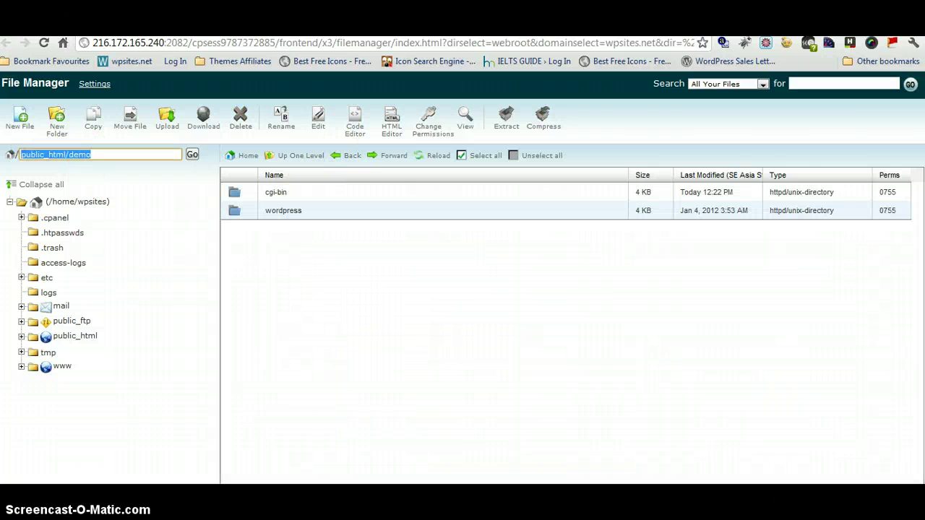
right_click(44, 149)
click(78, 209)
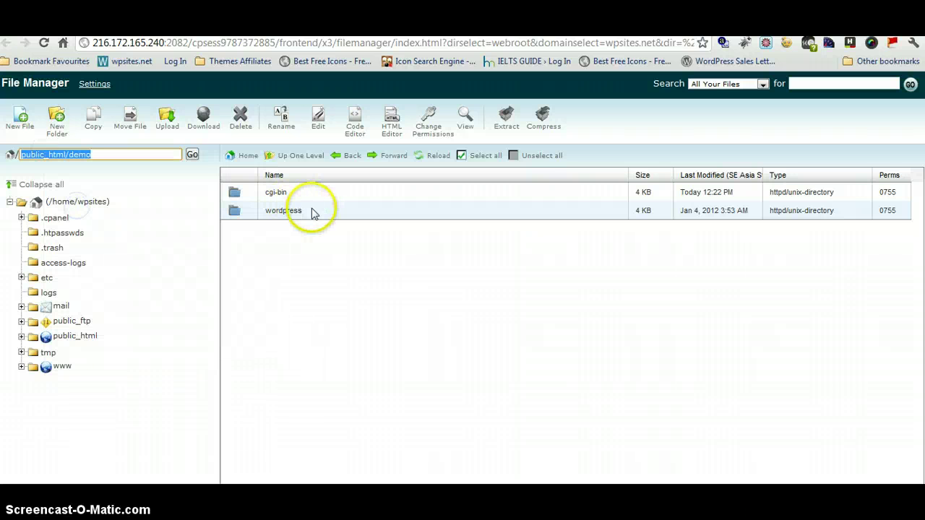
Copy all files in the wordpress folder to destination /public_html/demo.
double_click(312, 211)
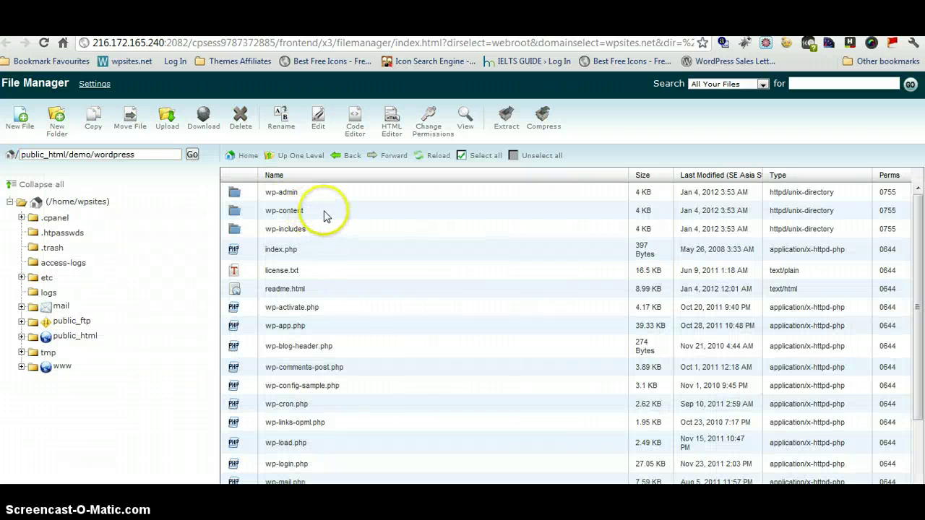
click(341, 212)
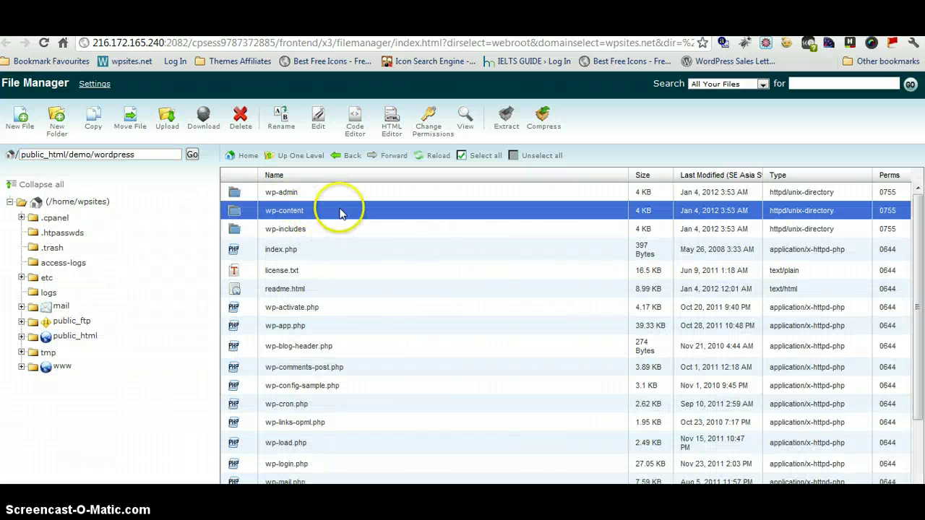
click(478, 156)
right_click(418, 224)
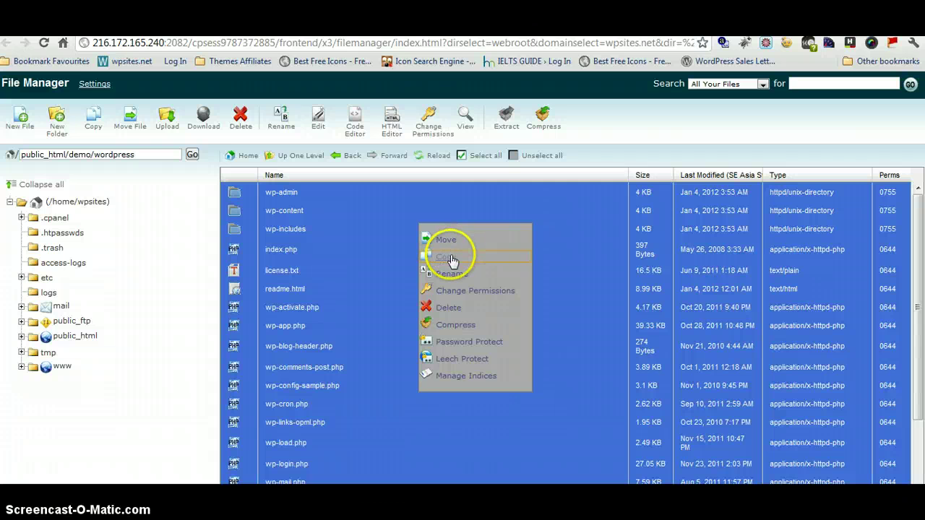
click(448, 257)
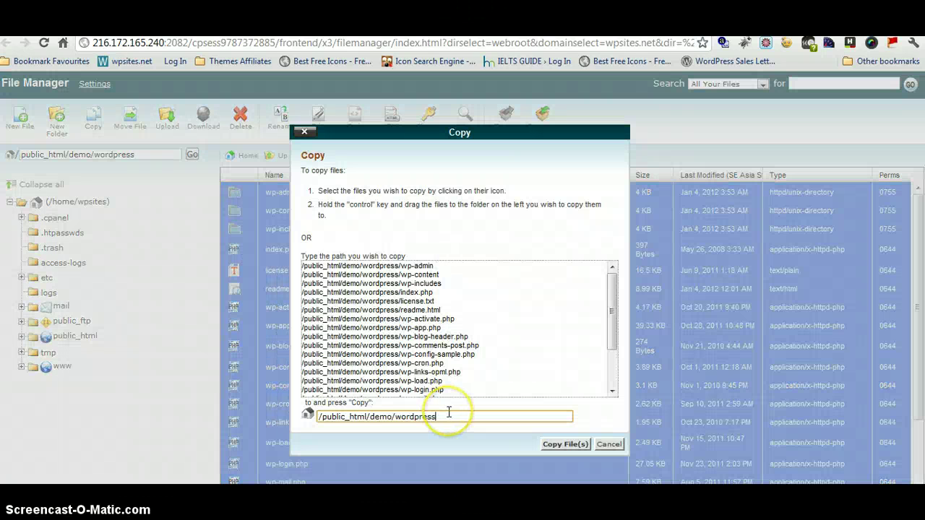
key(BackSpace)
click(449, 413)
click(570, 444)
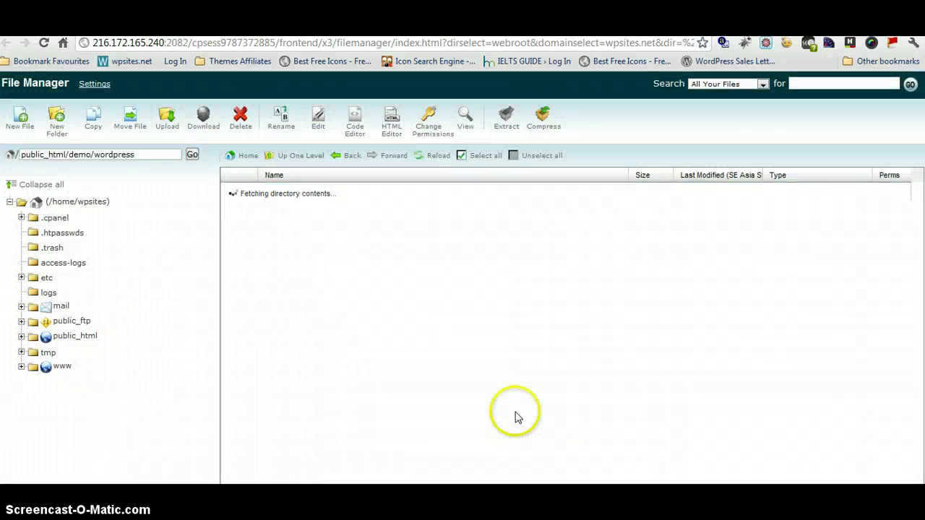
Delete the wordpress subfolder inside public_html/demo, then close File Manager back to cPanel home.
click(335, 159)
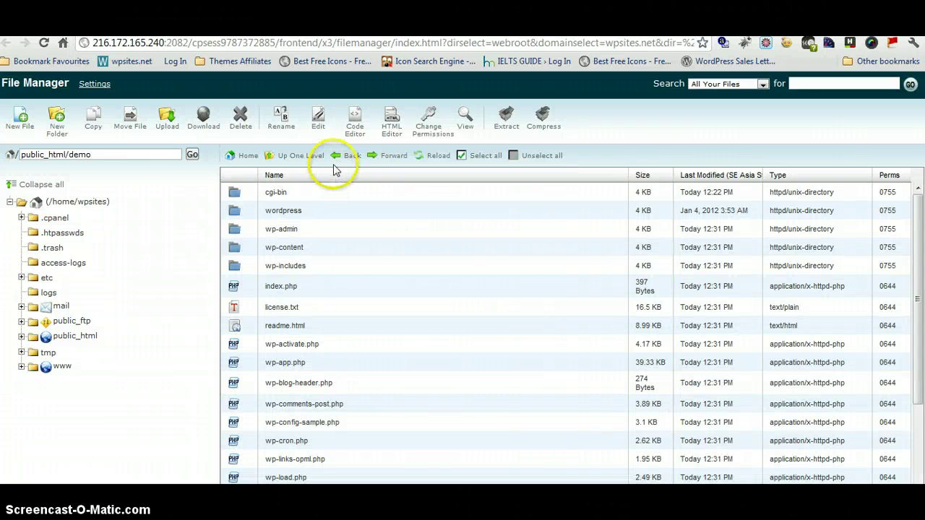
click(336, 161)
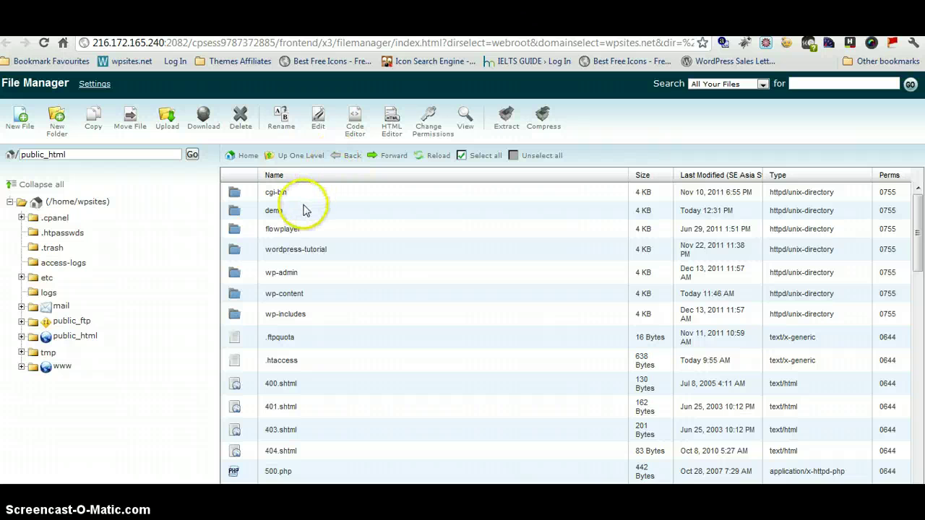
double_click(302, 213)
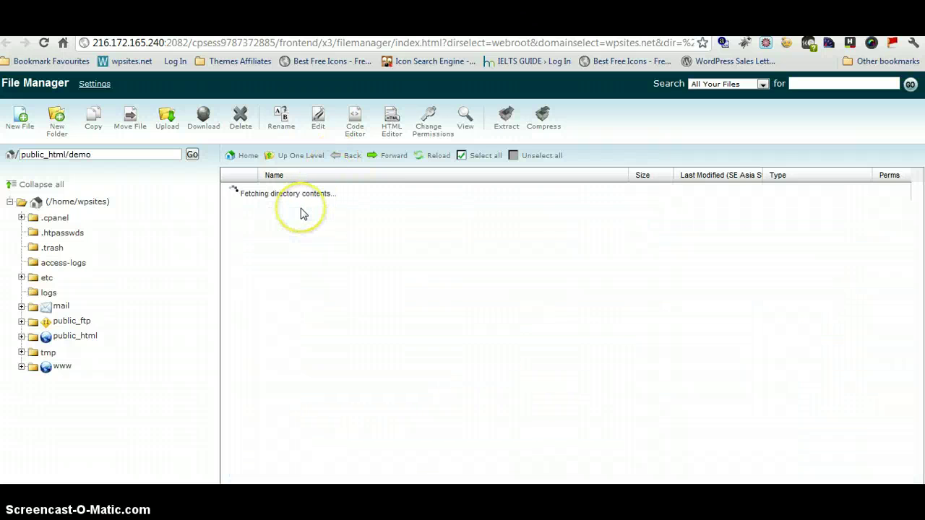
click(302, 211)
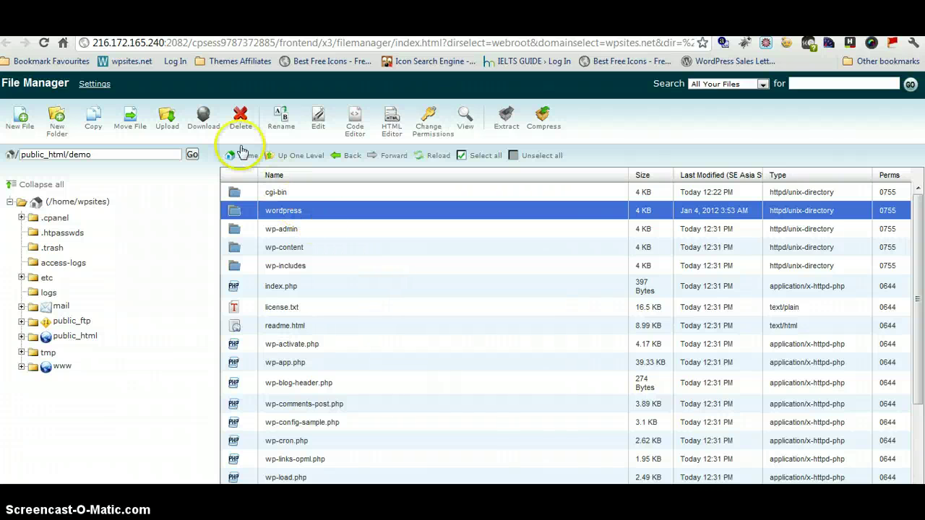
click(240, 118)
click(561, 333)
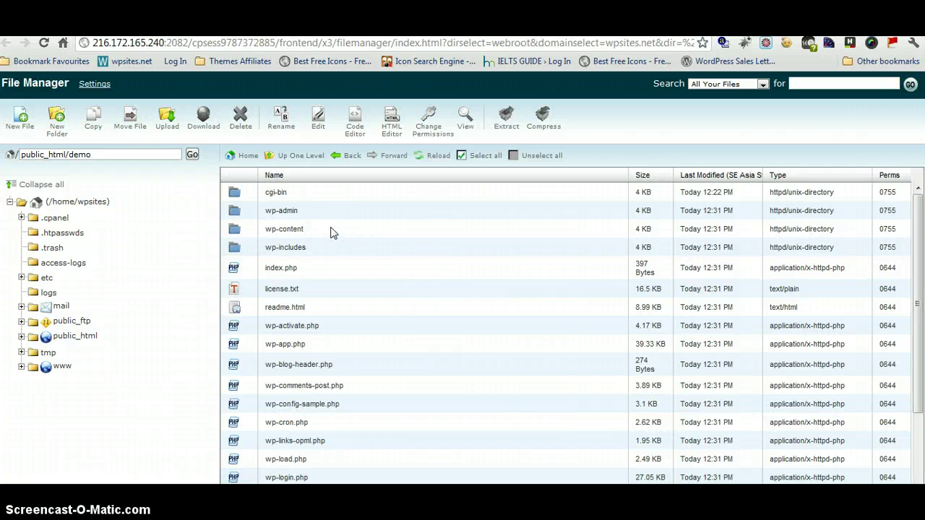
key(ctrl+w)
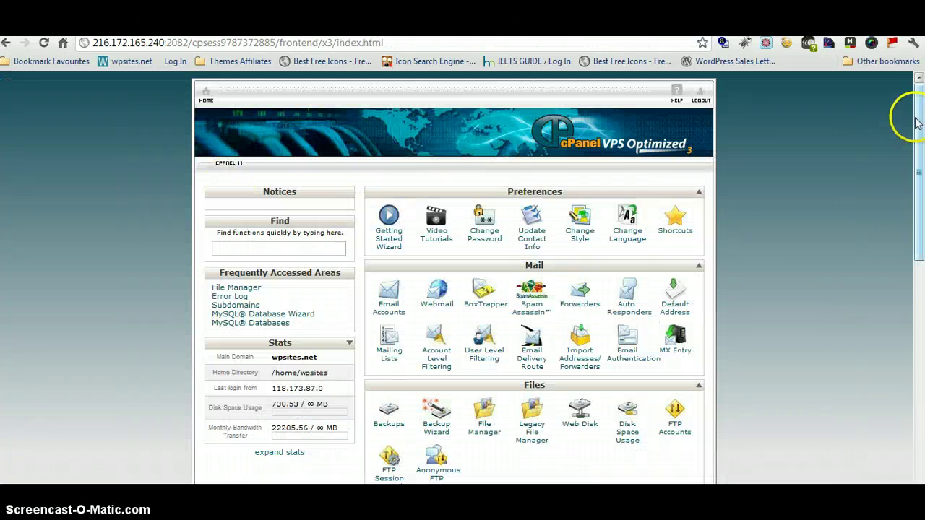
Enter 'demo' as the new database name (wpsites_demo) in the MySQL Database Wizard and continue.
drag(911, 119, 919, 347)
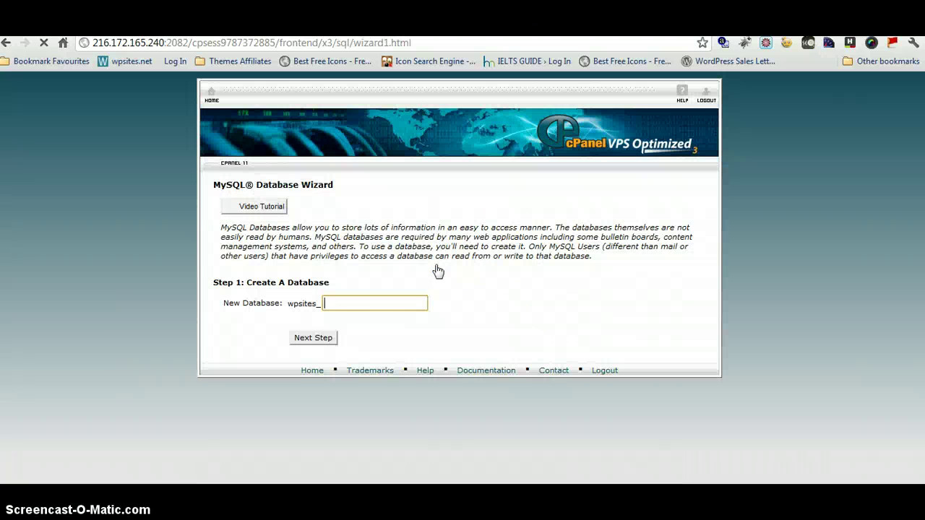
click(373, 299)
text(demo)
click(310, 338)
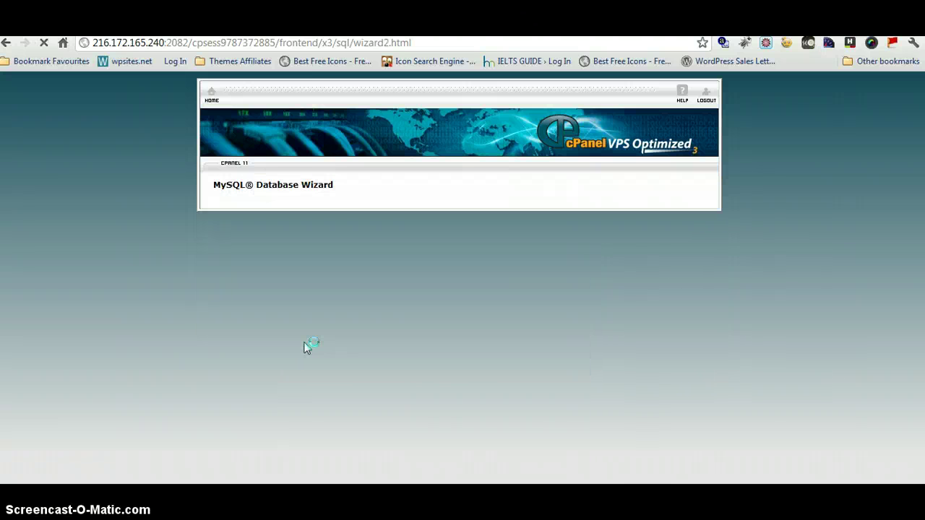
Create the database user 'demo' (wpsites_demo), entering its password in both password fields.
click(354, 260)
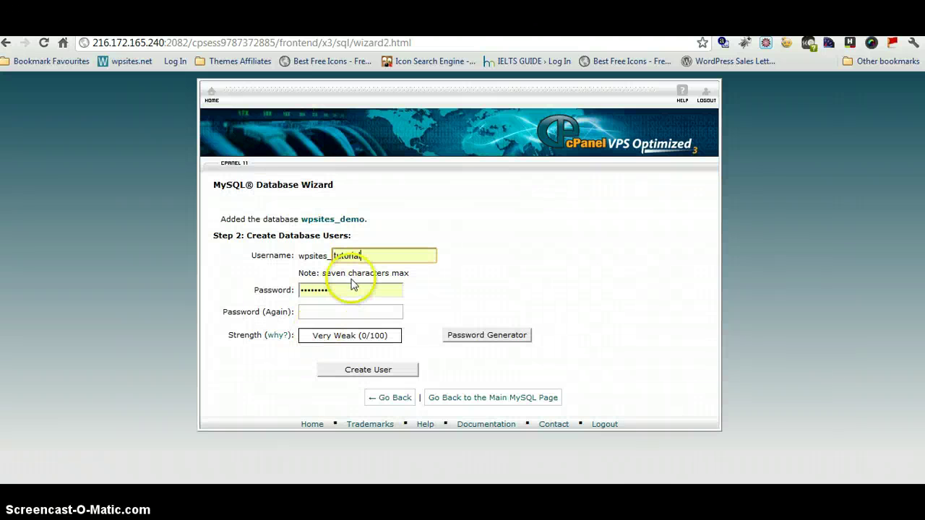
key(BackSpace)
key(BackSpace)
key(BackSpace)
key(BackSpace)
key(BackSpace)
key(BackSpace)
key(BackSpace)
key(BackSpace)
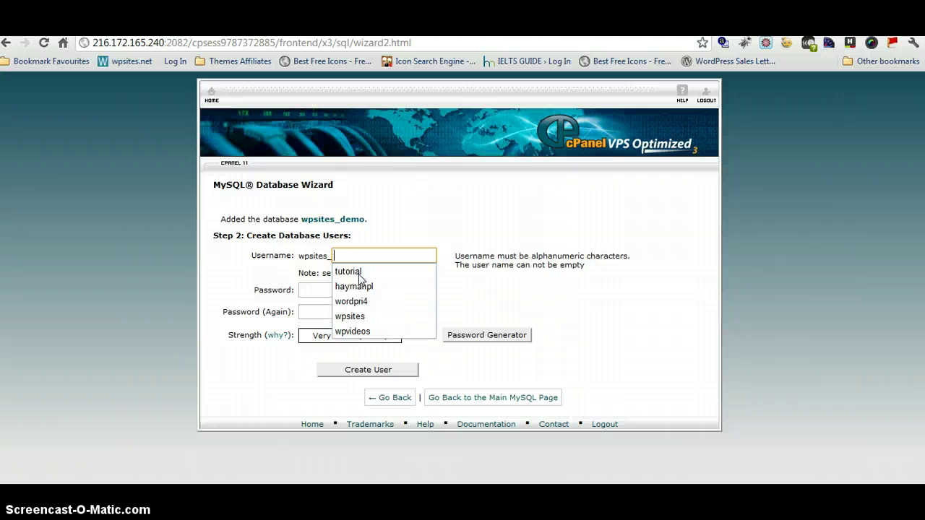
text(demo)
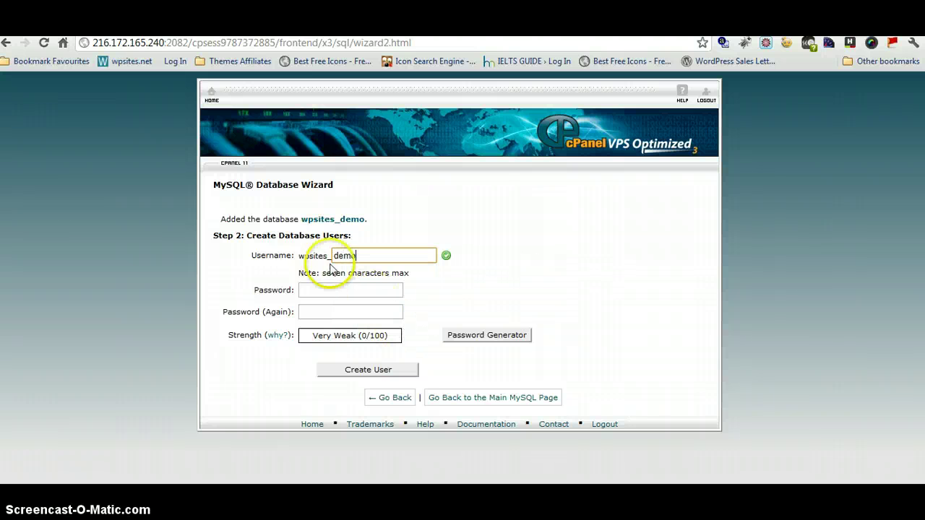
click(325, 289)
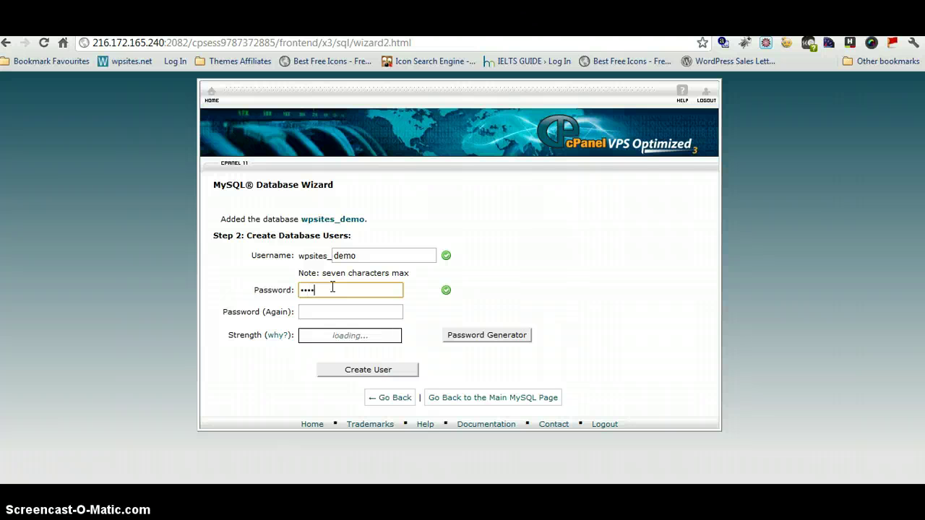
click(317, 289)
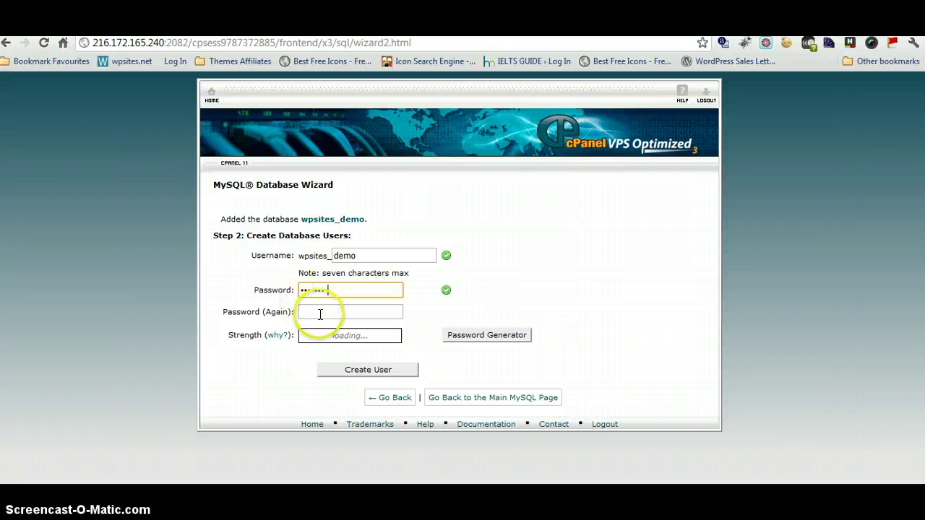
click(349, 285)
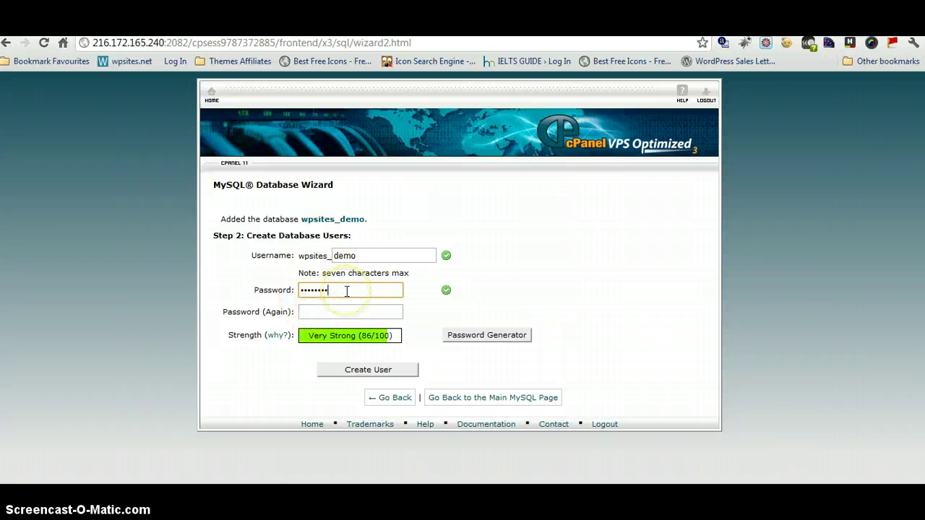
text(w)
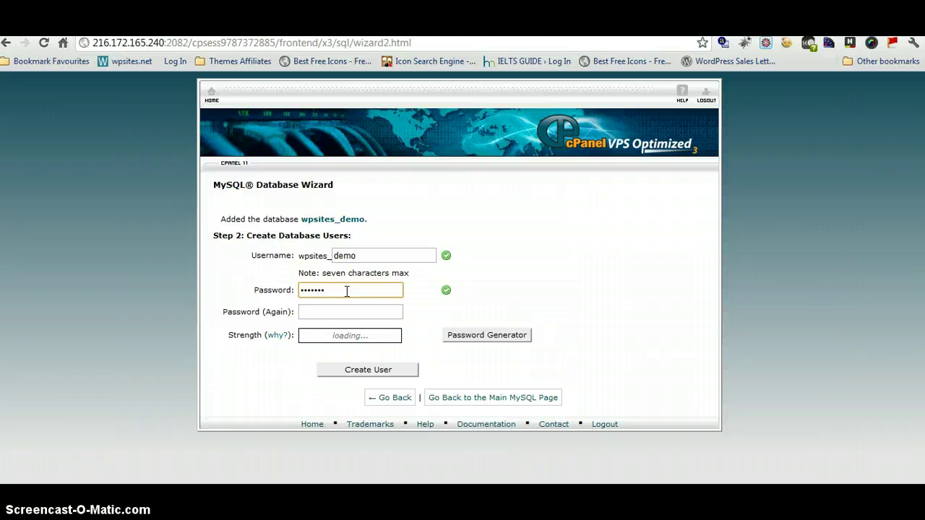
text(s1)
click(332, 311)
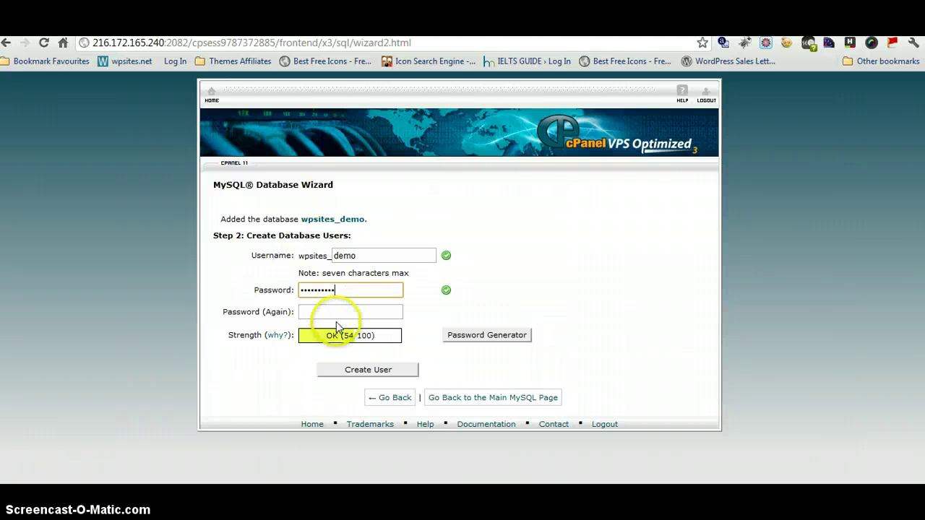
text(wor)
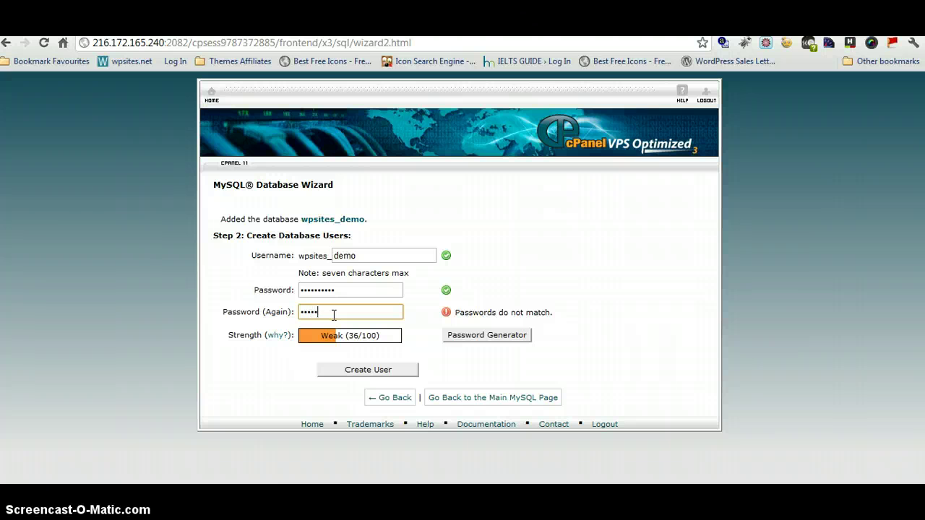
text(dpress1)
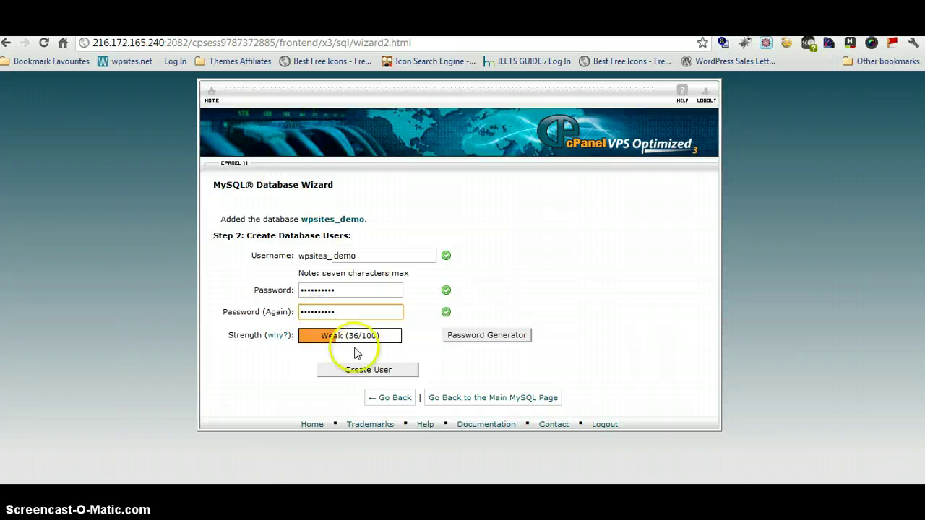
click(375, 372)
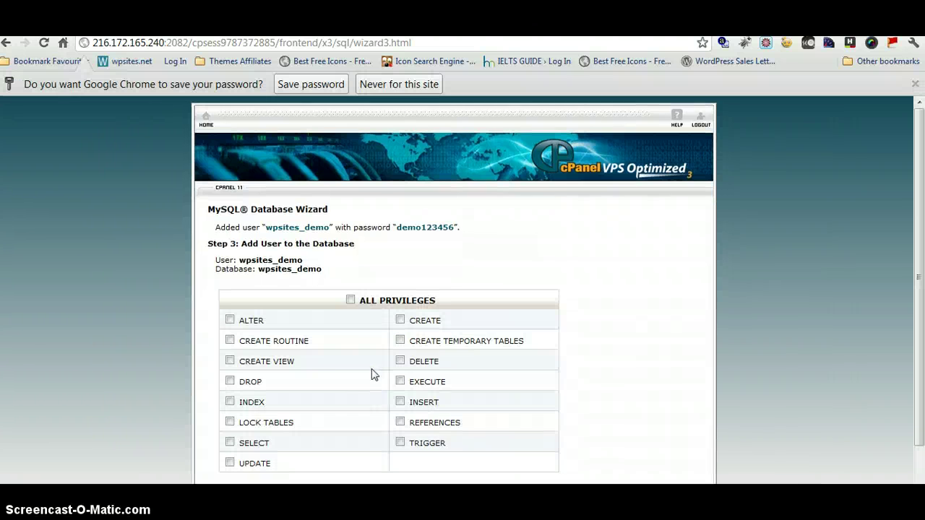
Tick ALL PRIVILEGES for the user and copy the user and database details text.
click(359, 301)
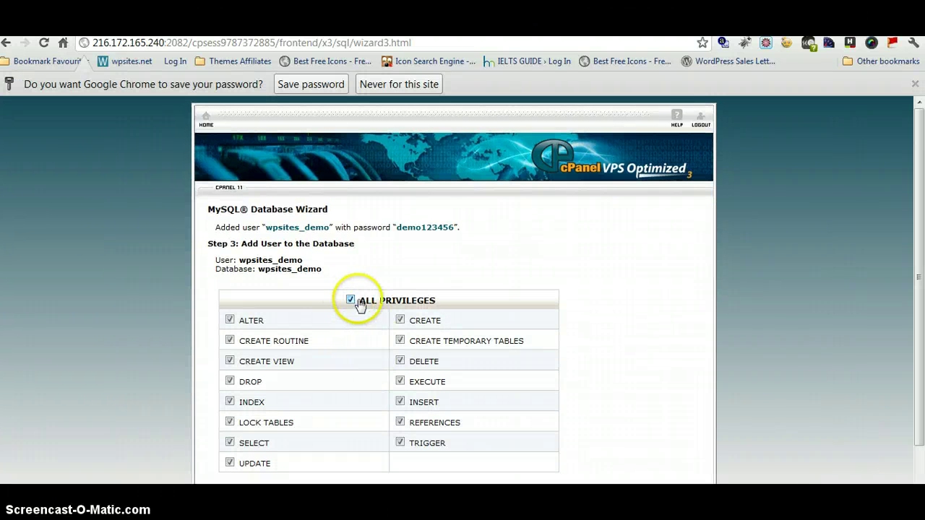
drag(322, 269, 221, 227)
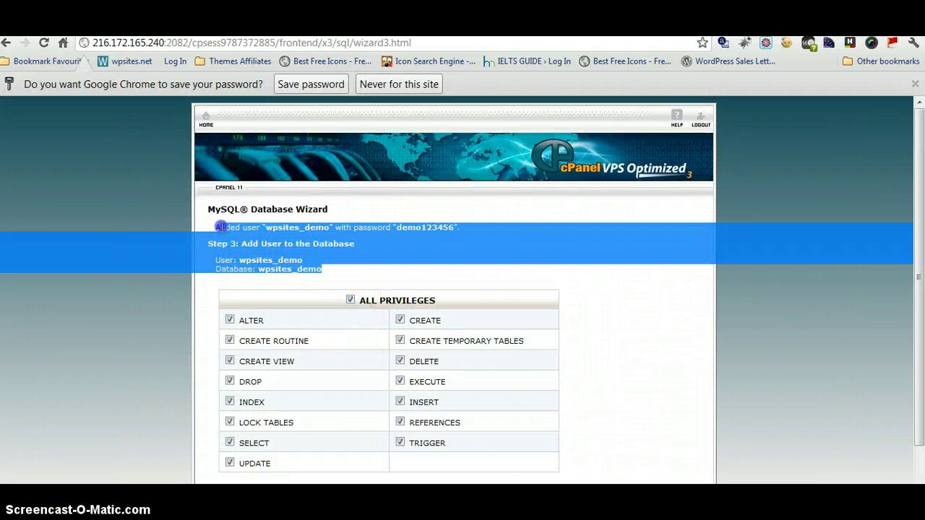
right_click(236, 228)
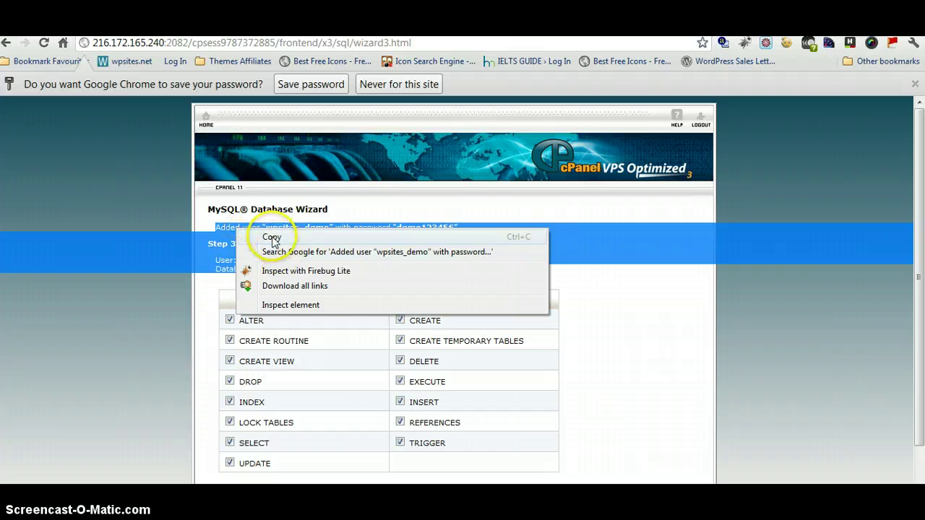
click(268, 240)
Paste the details into a new Notepad note, minimize it, and add the user to the database.
key(super)
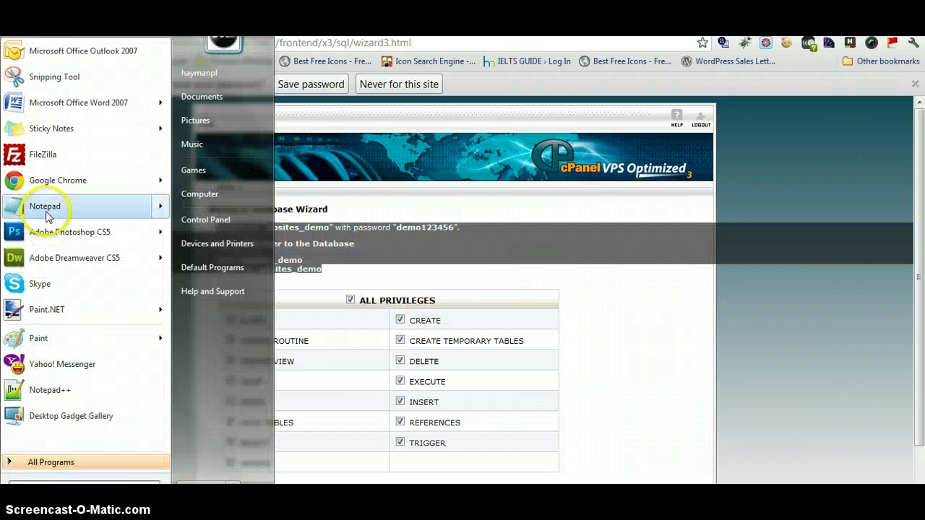
click(51, 210)
right_click(333, 201)
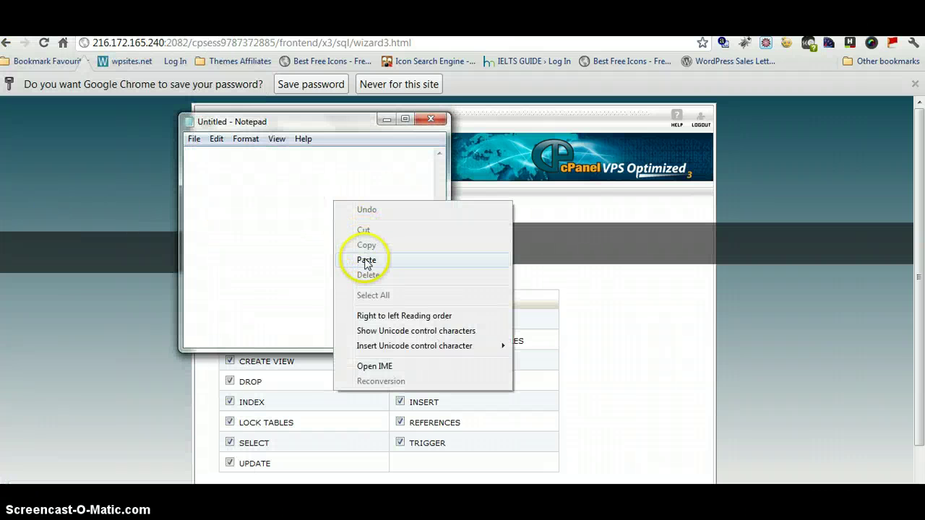
click(367, 257)
click(386, 120)
scroll(908, 216, down, 1)
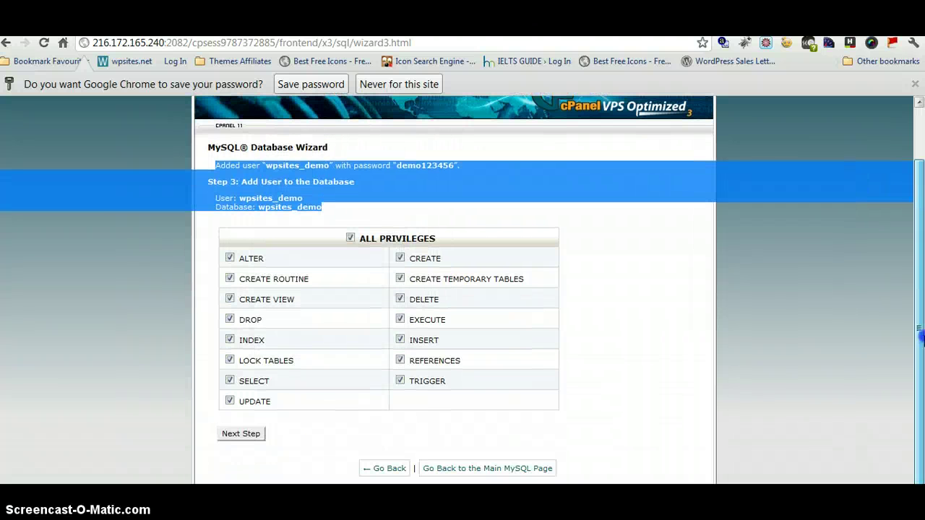
click(242, 435)
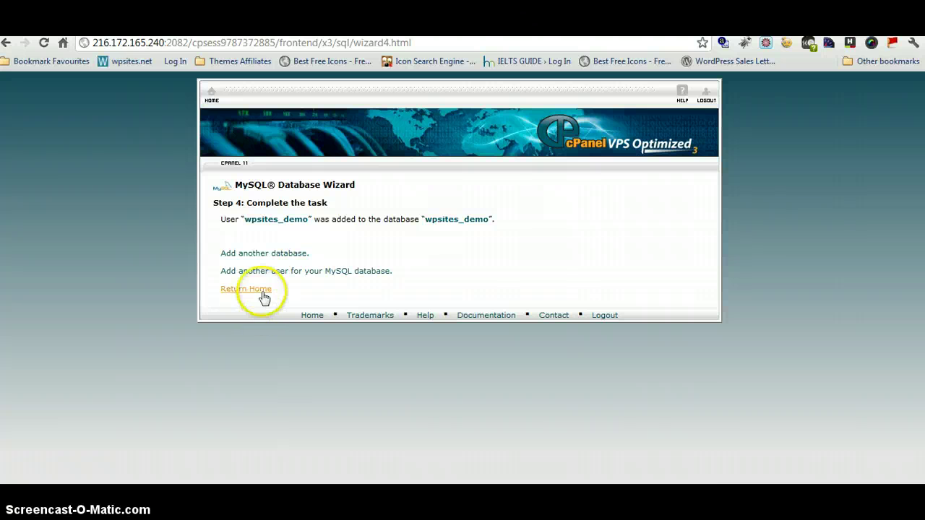
From cPanel home, go to File Manager and rename wp-config-sample.php to wp-config.php.
click(263, 292)
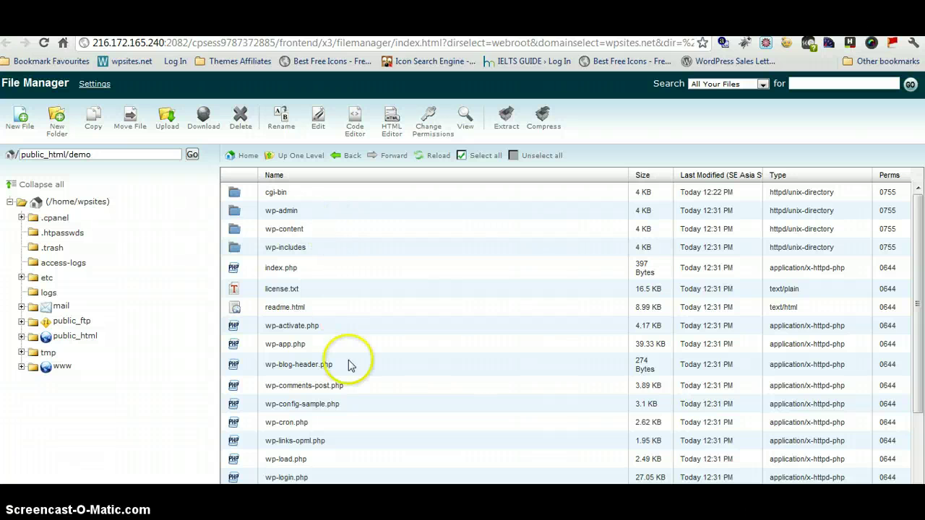
drag(915, 250, 922, 333)
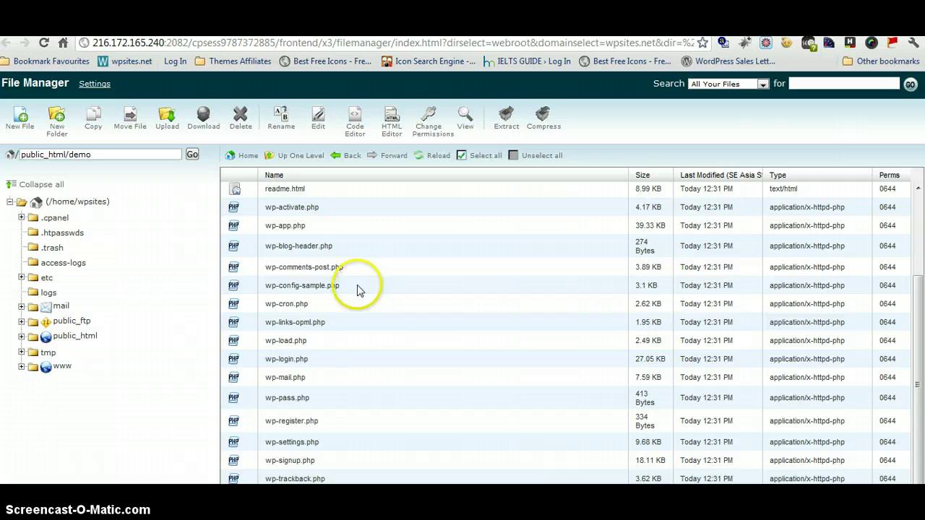
click(360, 289)
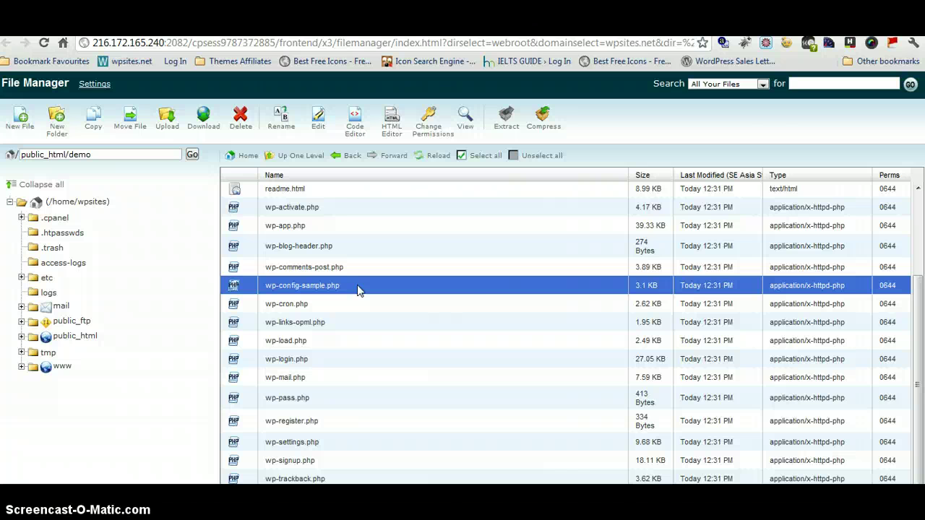
right_click(359, 289)
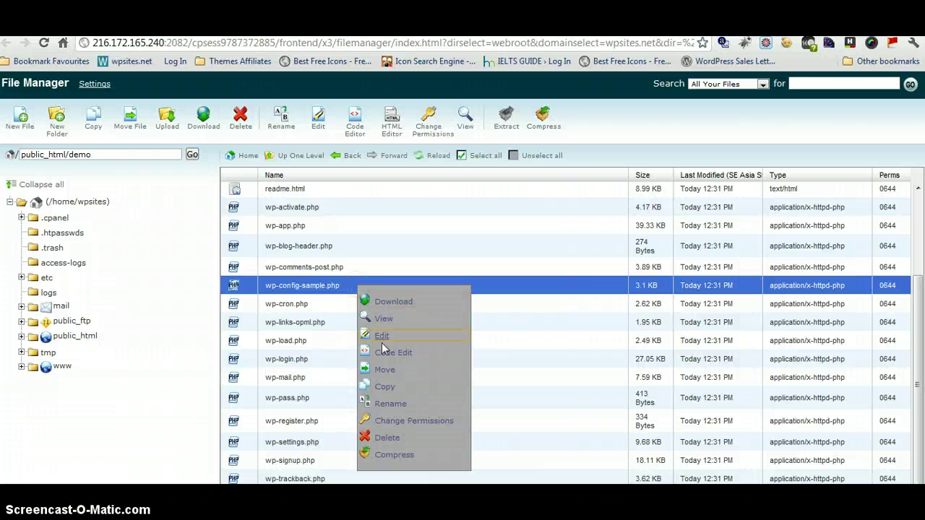
click(393, 405)
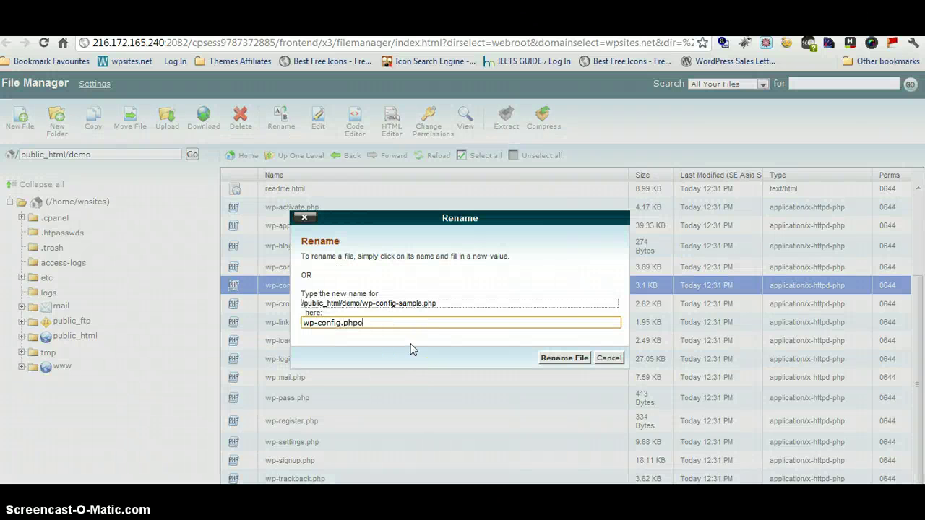
click(555, 358)
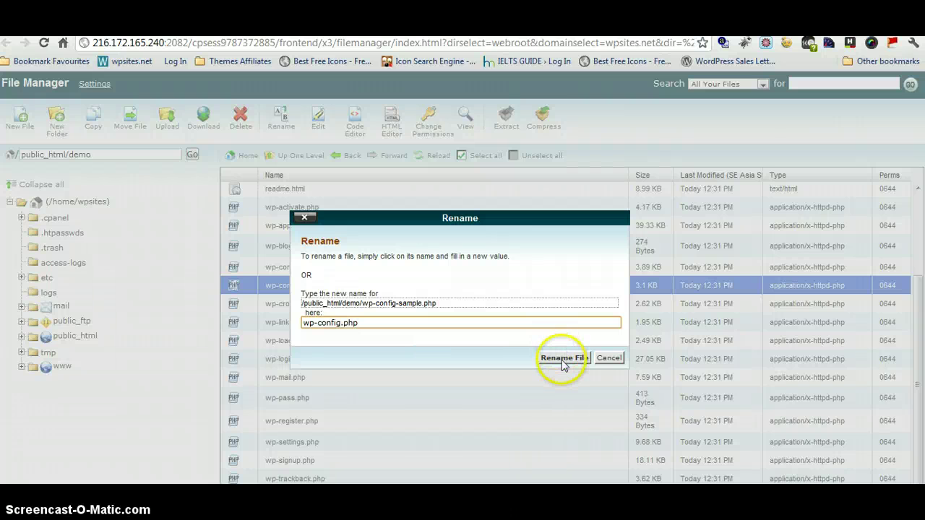
Open wp-config.php in cPanel's code editor and scroll to the database settings.
right_click(347, 409)
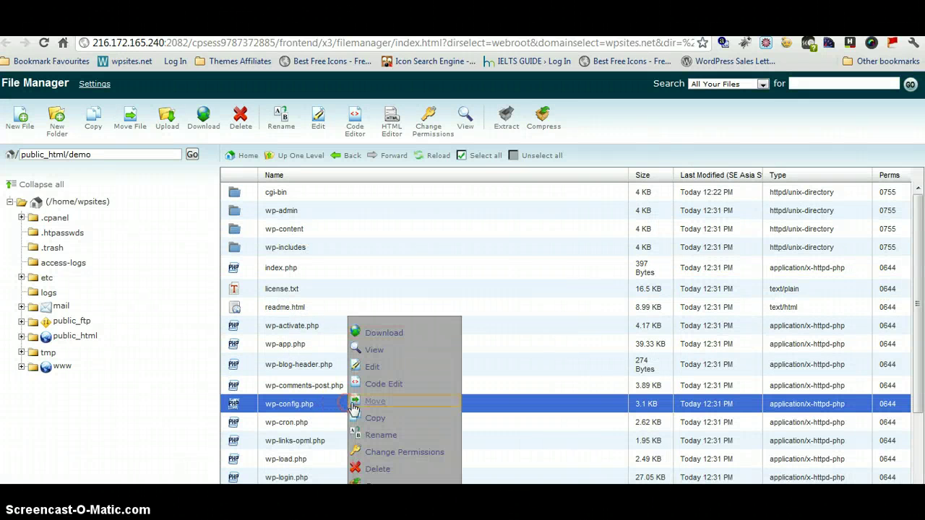
click(386, 381)
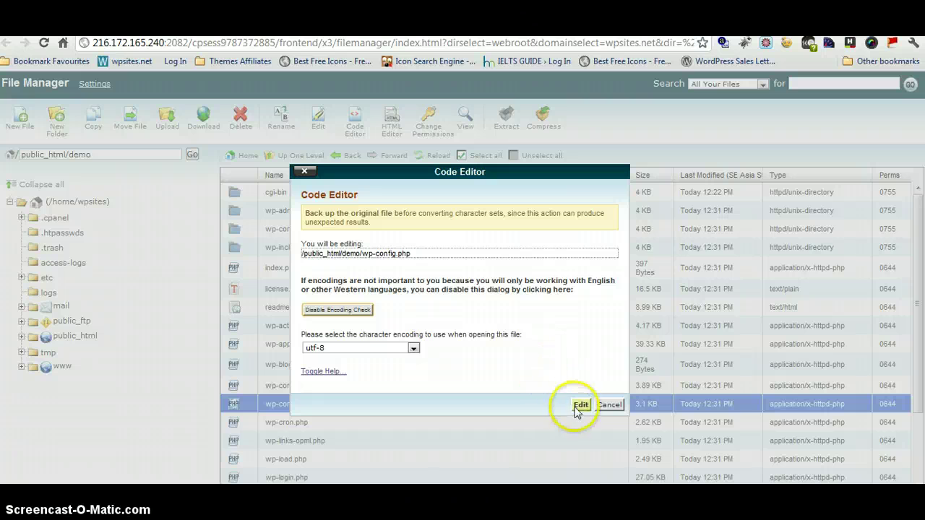
click(578, 405)
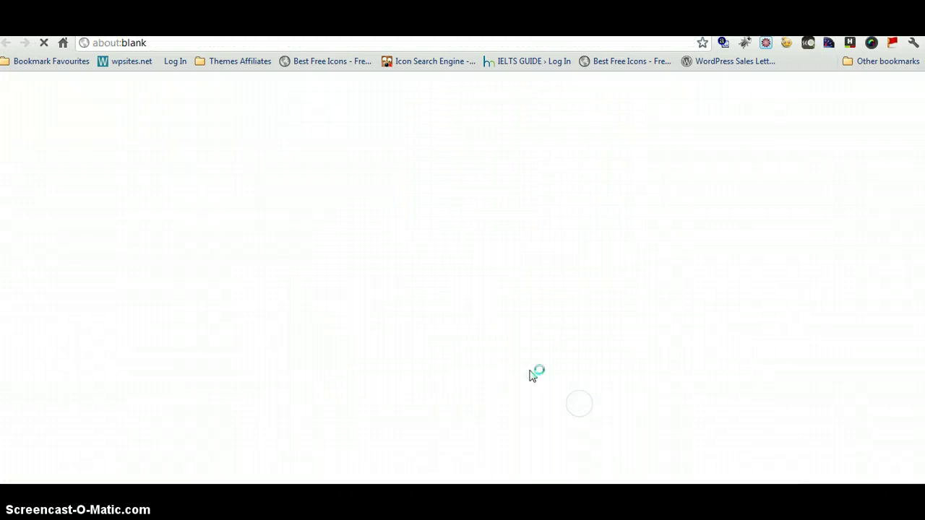
click(393, 285)
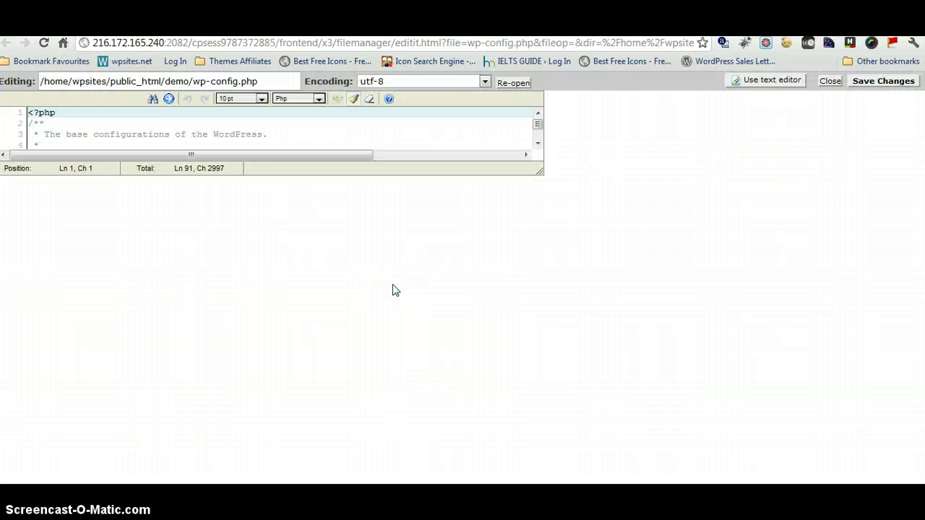
click(917, 246)
scroll(914, 249, down, 3)
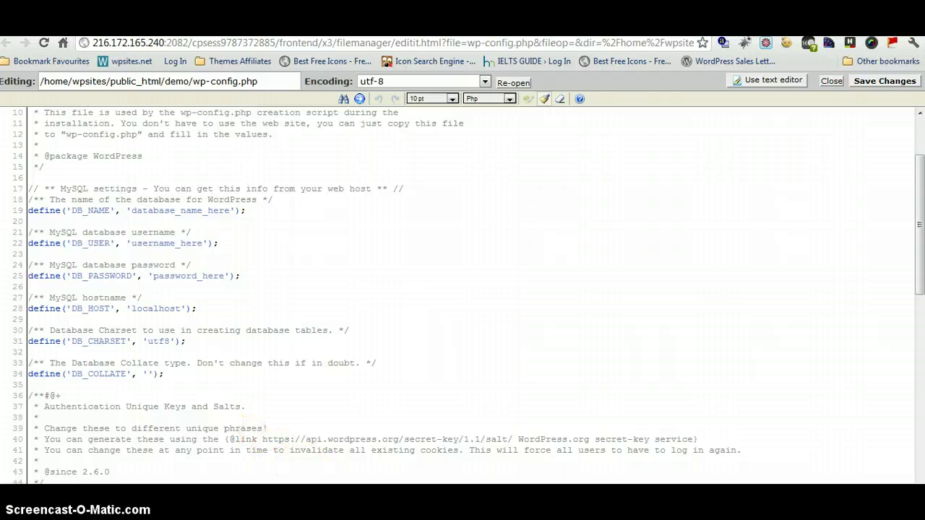
Copy wpsites_demo from the Notepad notes and paste it into DB_NAME and DB_USER.
key(alt+Tab)
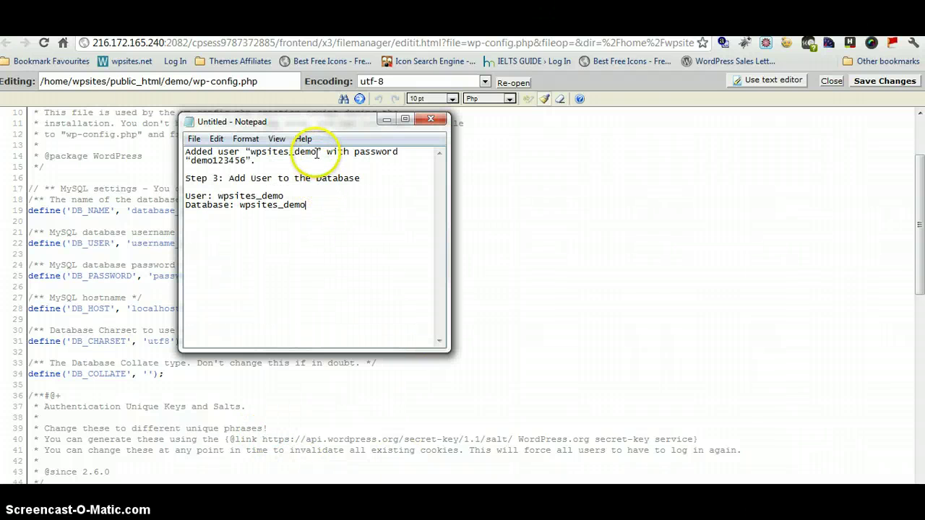
drag(318, 155, 252, 154)
right_click(264, 151)
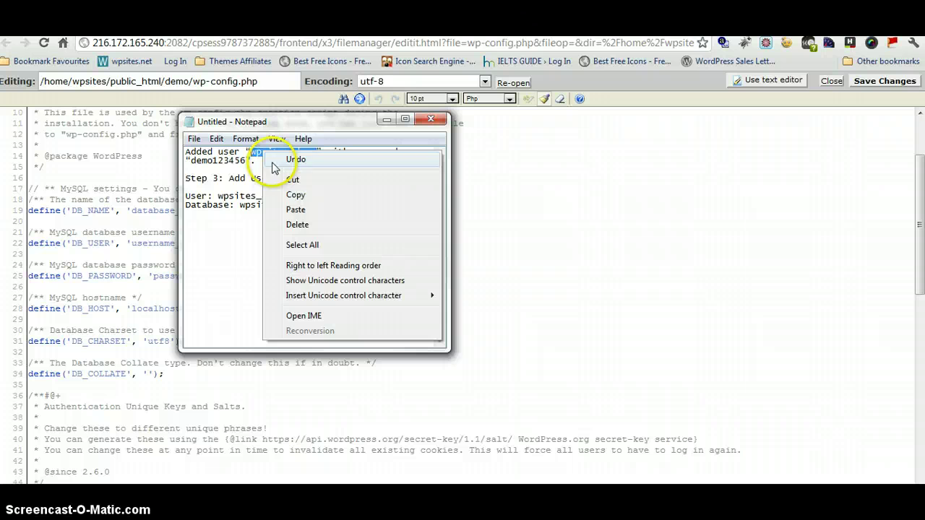
click(295, 196)
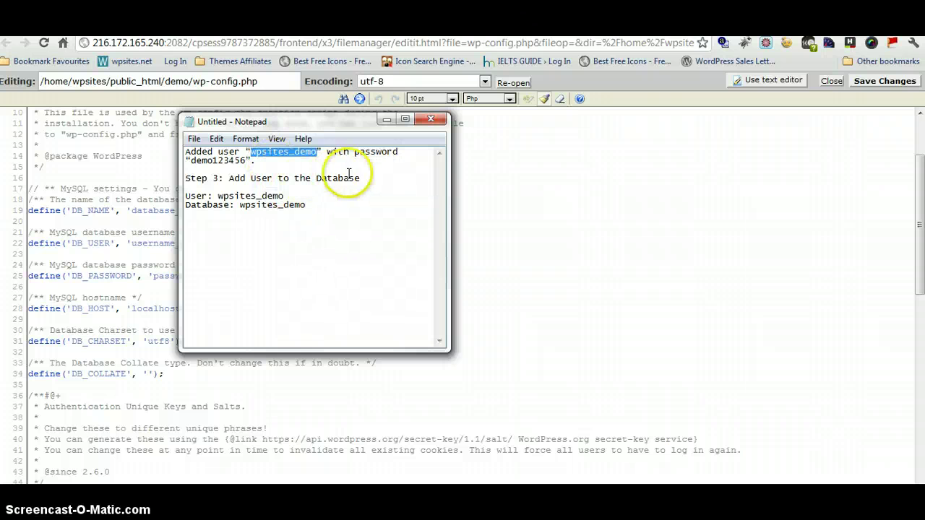
click(385, 121)
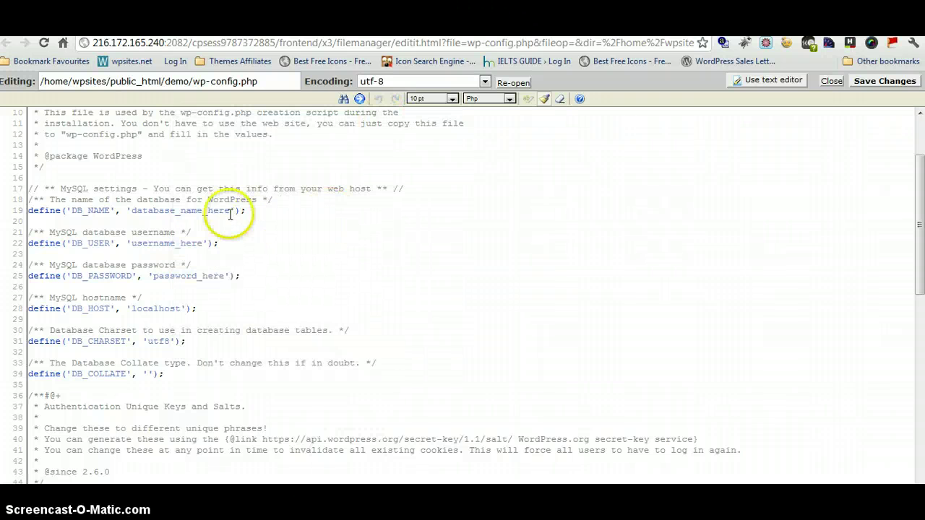
drag(230, 211, 133, 209)
right_click(133, 210)
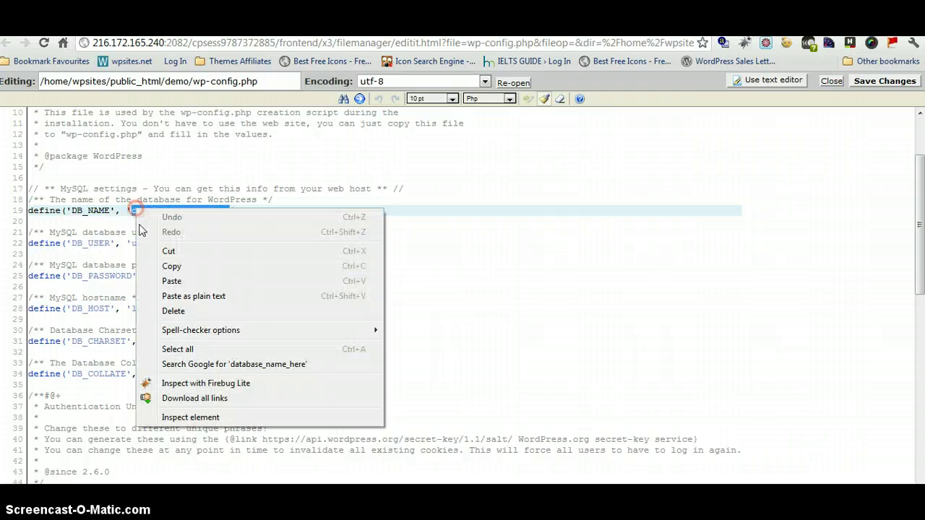
click(172, 282)
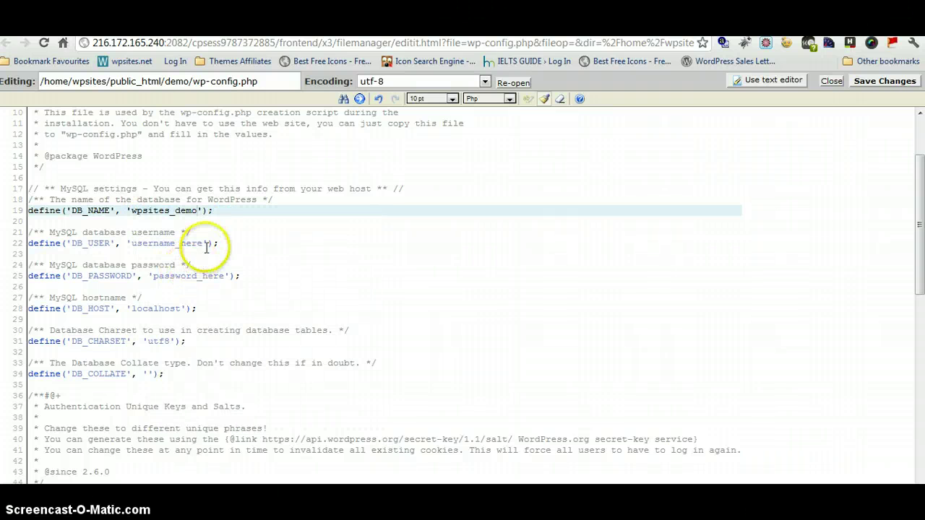
right_click(134, 239)
click(178, 307)
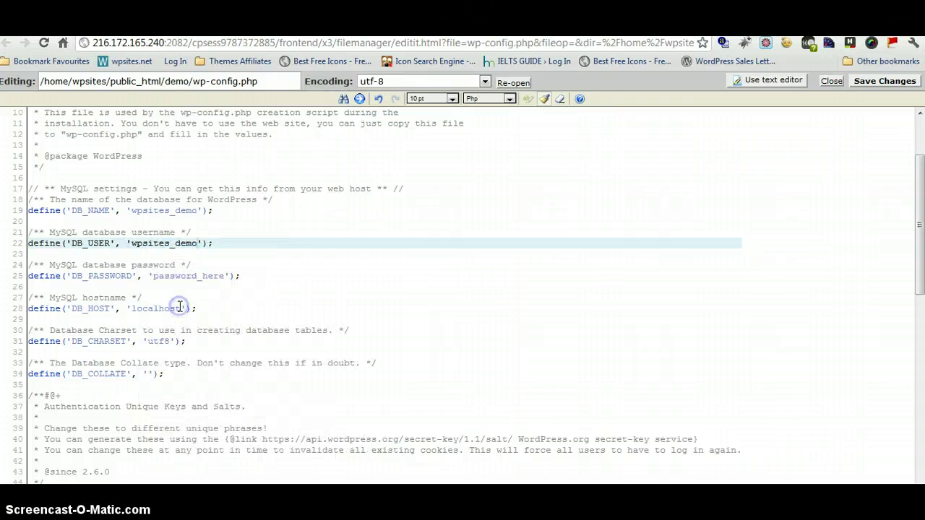
Copy the database password from the notes, then close Notepad without saving.
key(alt+Tab)
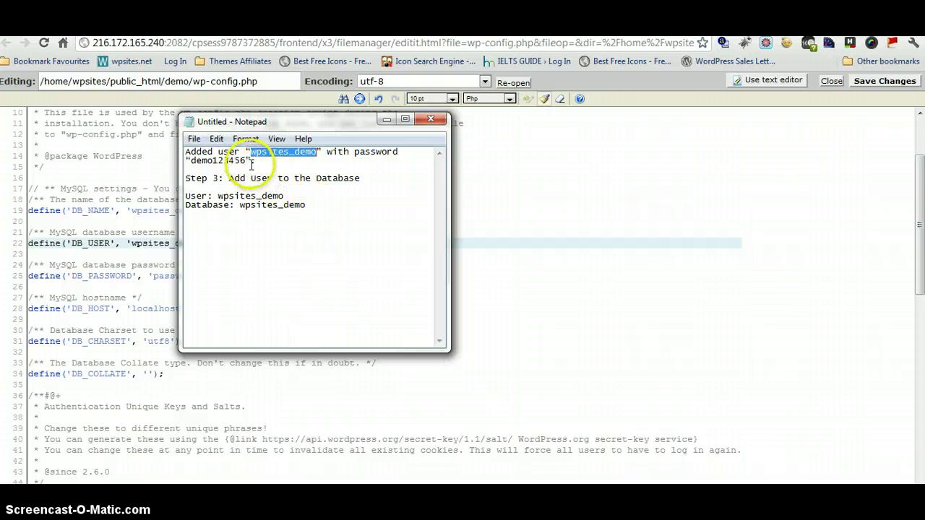
drag(247, 160, 190, 160)
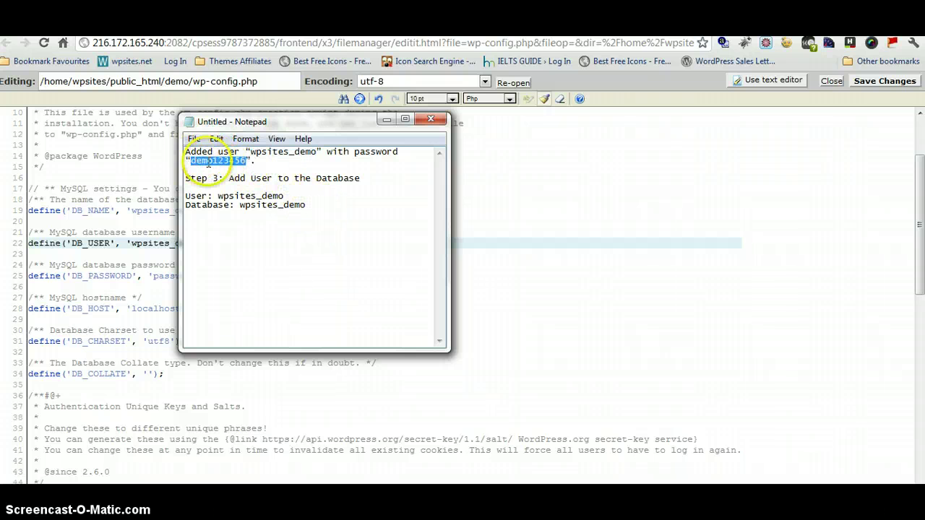
right_click(211, 162)
click(244, 205)
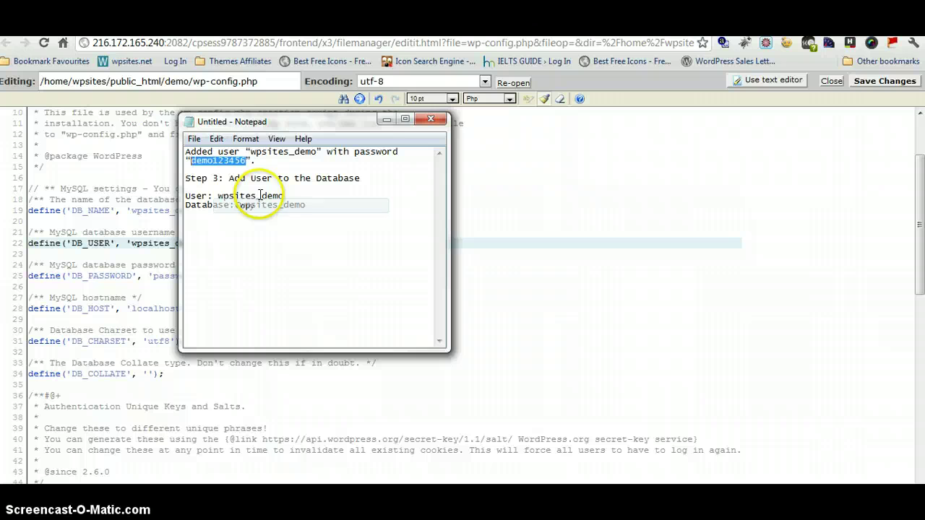
click(430, 119)
click(471, 269)
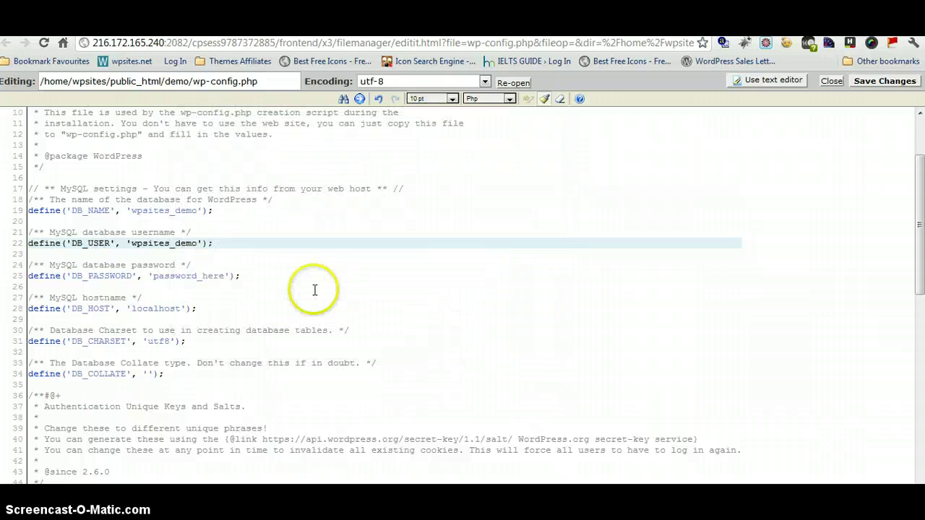
Paste the database password over the password_here placeholder in DB_PASSWORD.
drag(226, 279, 217, 277)
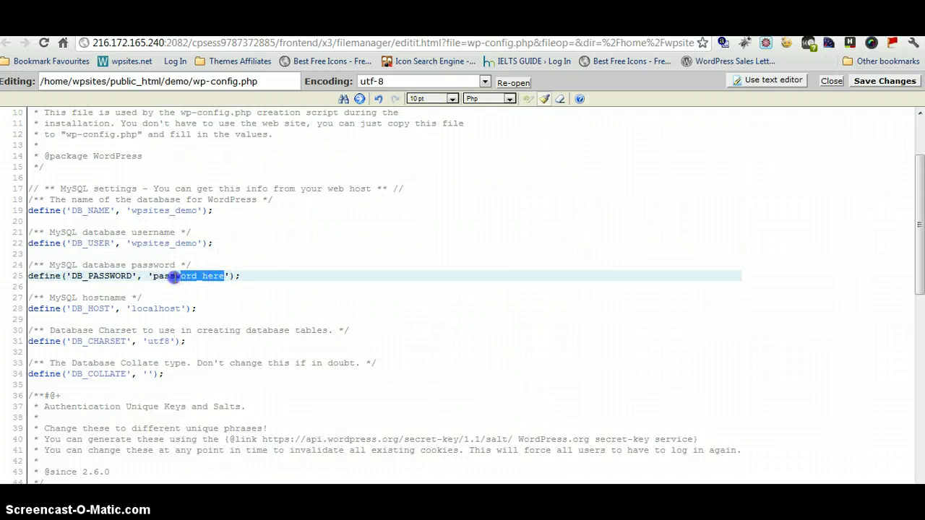
right_click(154, 276)
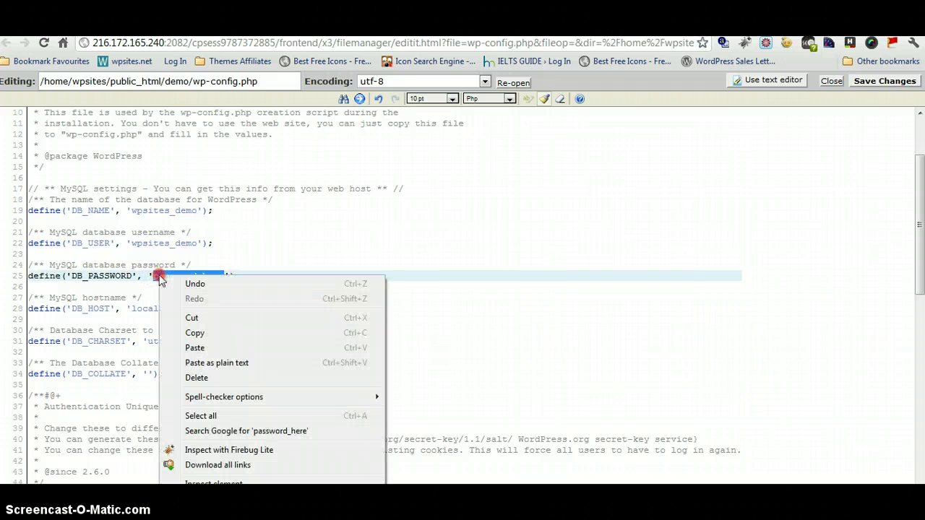
click(200, 332)
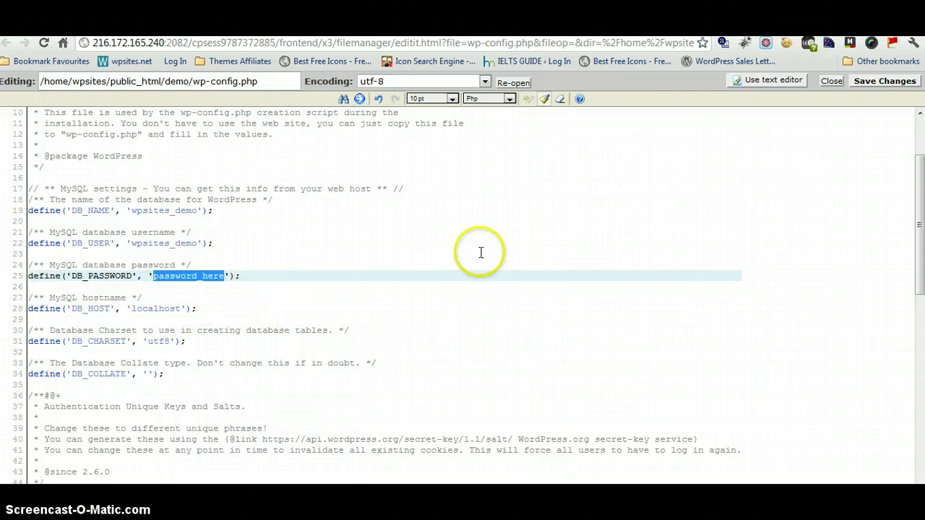
click(225, 280)
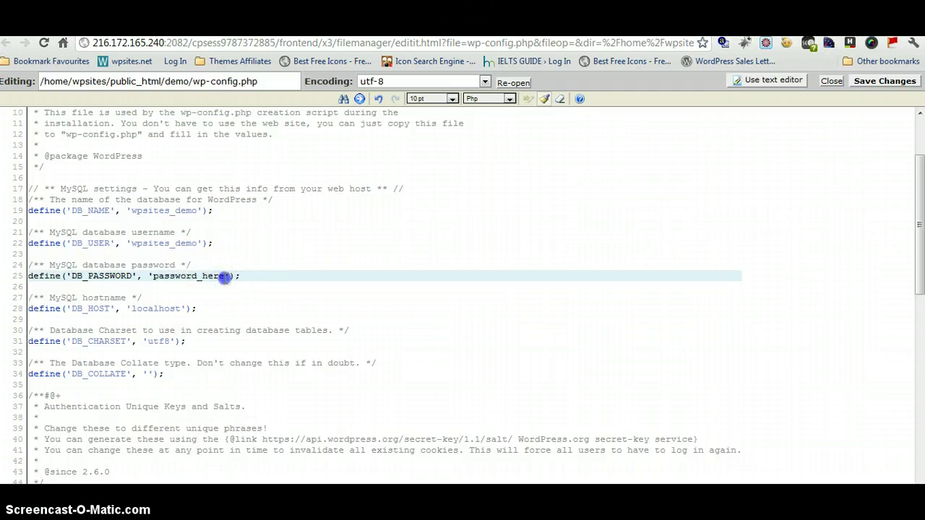
right_click(153, 277)
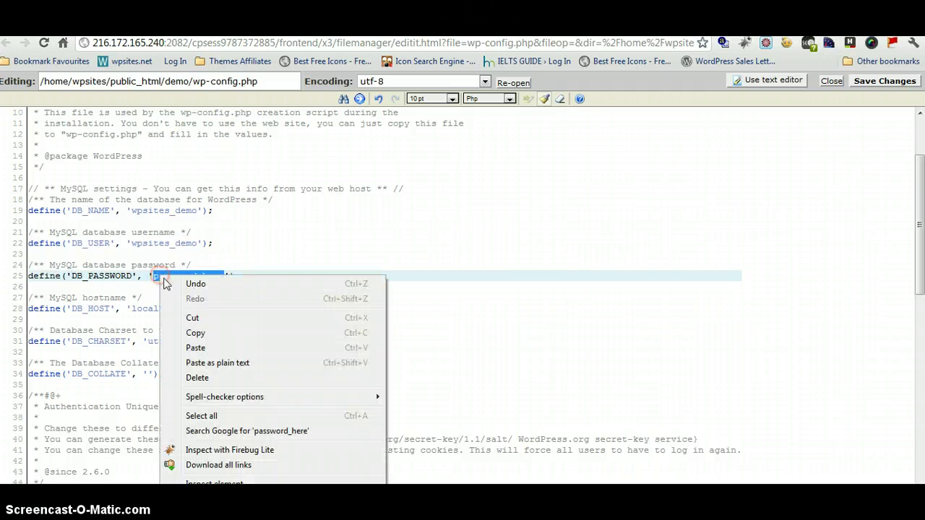
click(196, 344)
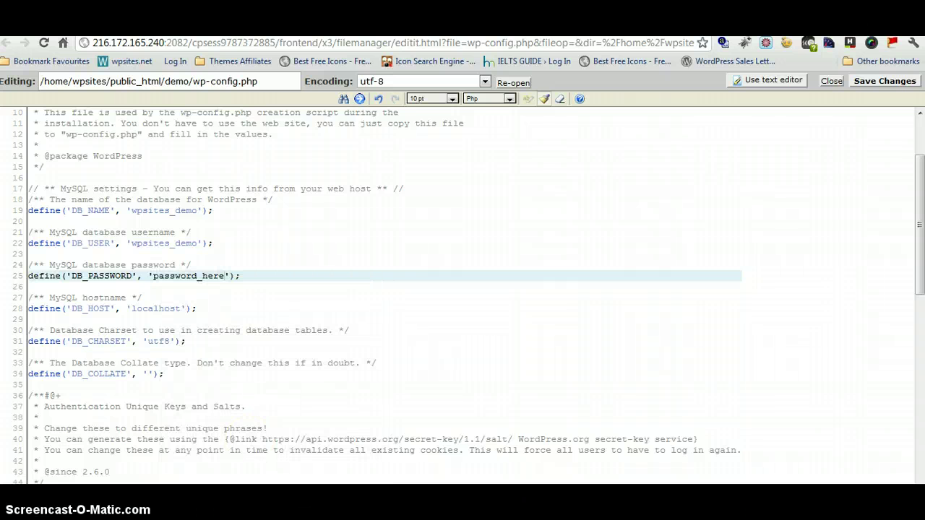
mouse_move(300, 483)
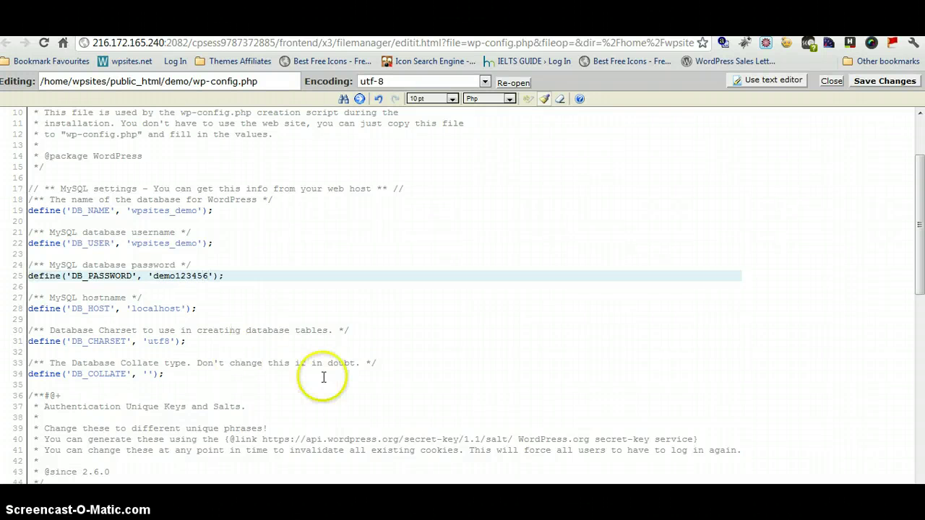
Save and close wp-config.php, reload File Manager showing it at 3 KB, then minimize Chrome.
click(885, 81)
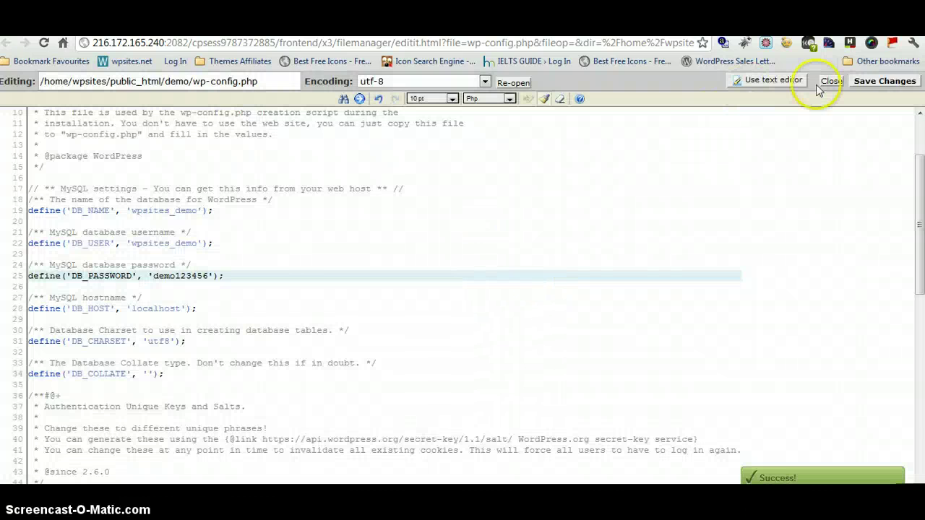
click(830, 81)
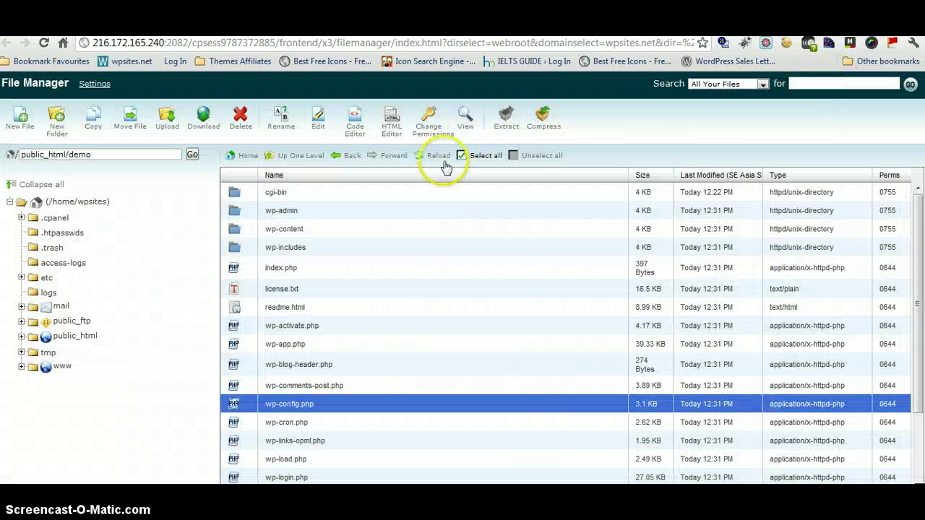
click(427, 156)
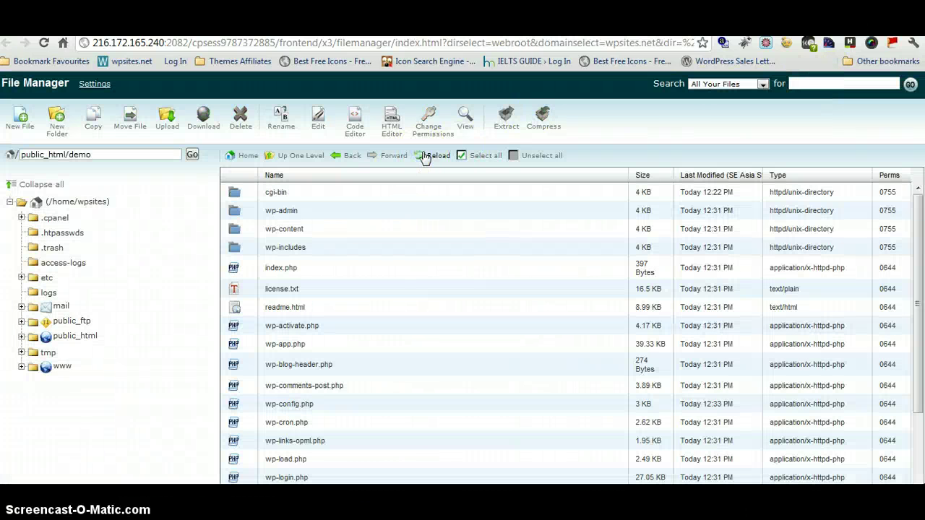
click(369, 159)
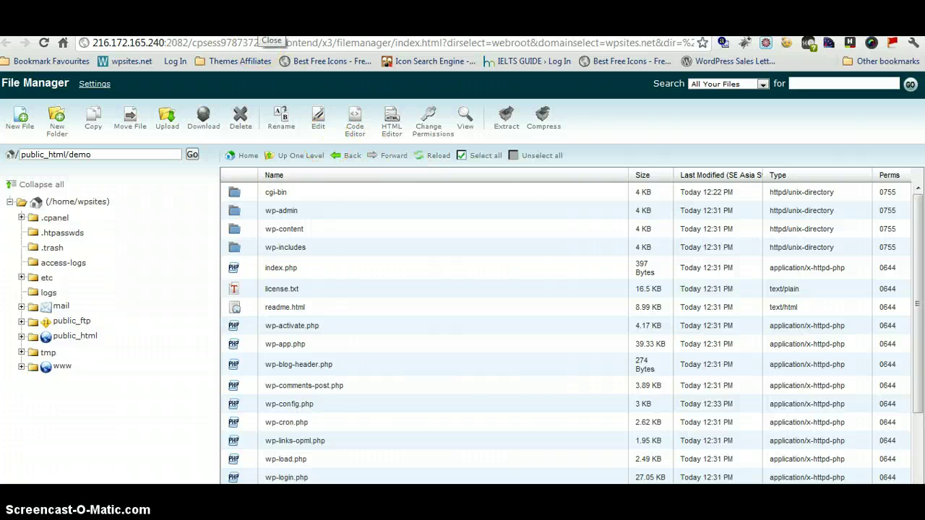
click(267, 33)
key(super+d)
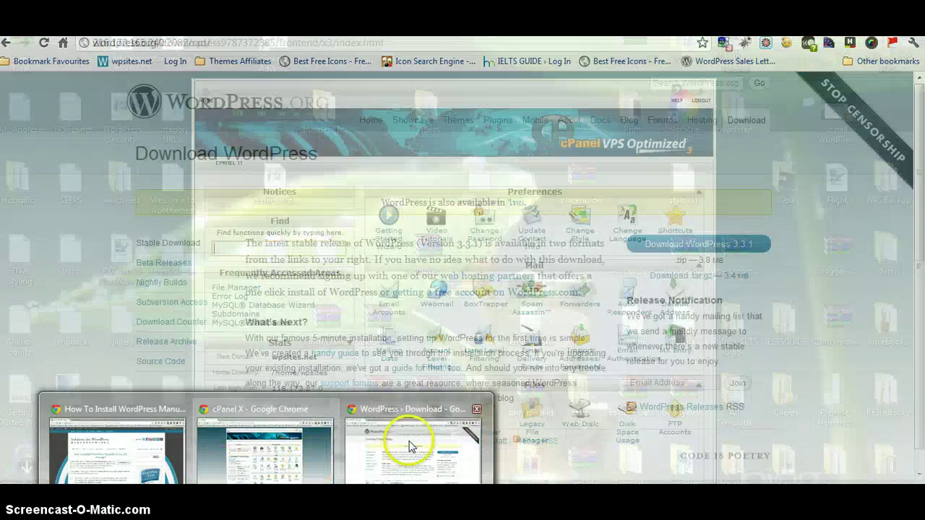
Switch to the installation tutorial window and copy the path wp-admin/install.php.
click(409, 444)
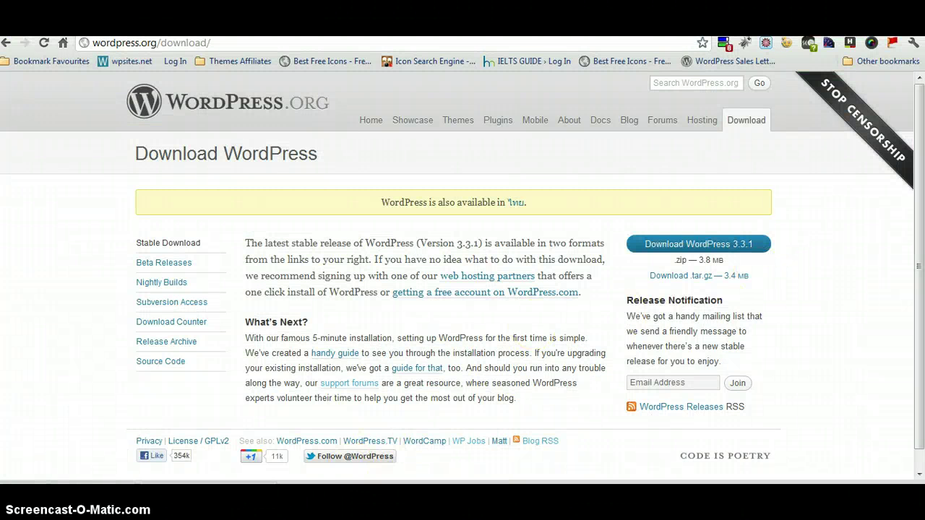
mouse_move(282, 466)
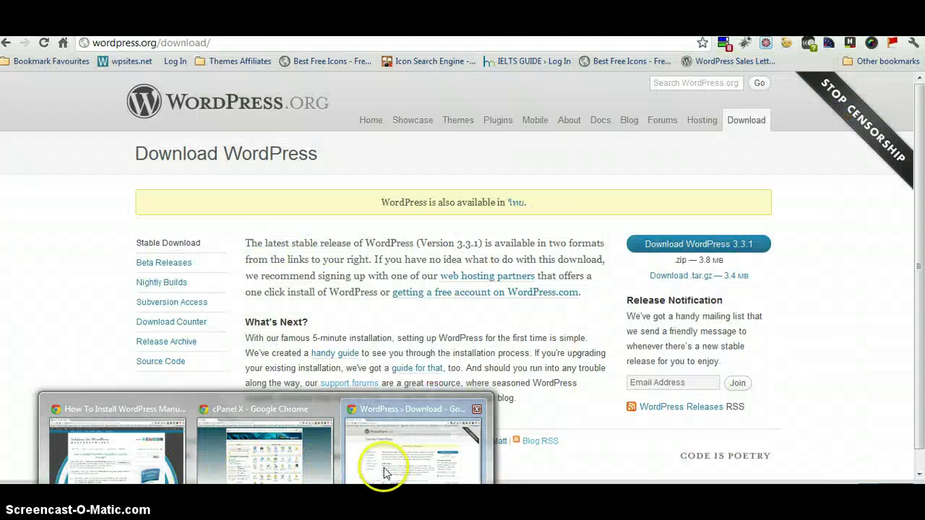
click(383, 473)
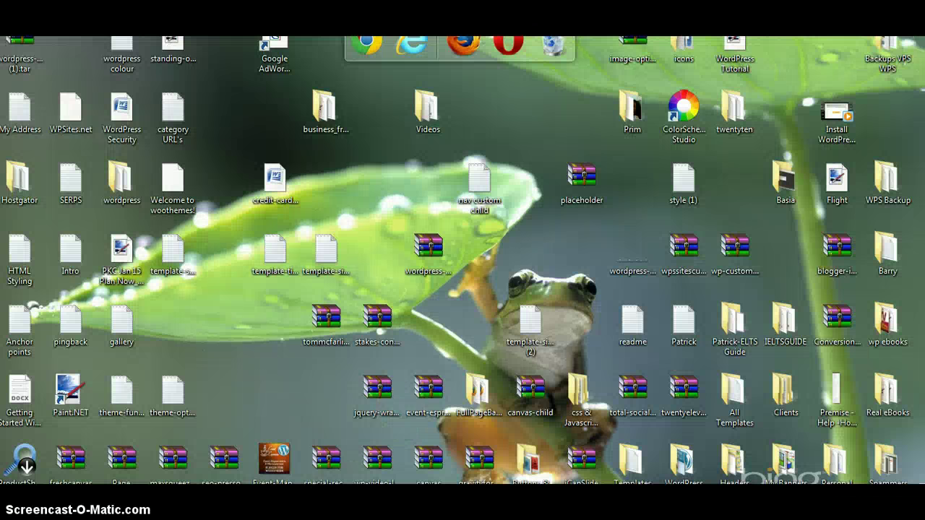
mouse_move(282, 466)
click(196, 426)
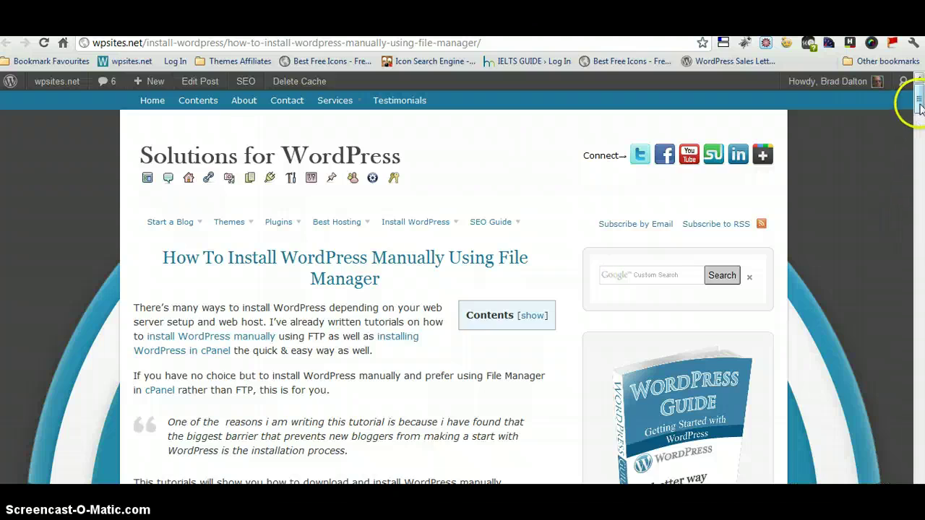
drag(919, 101, 919, 422)
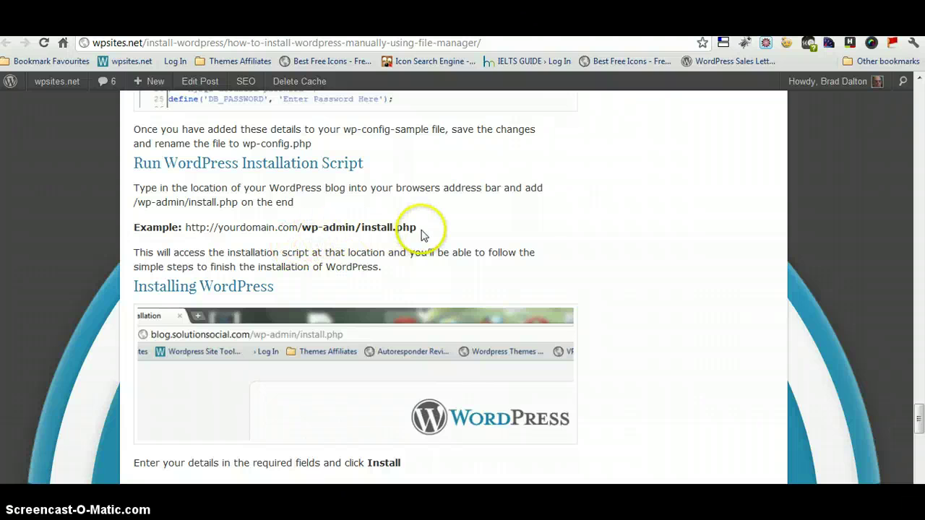
drag(423, 235, 388, 228)
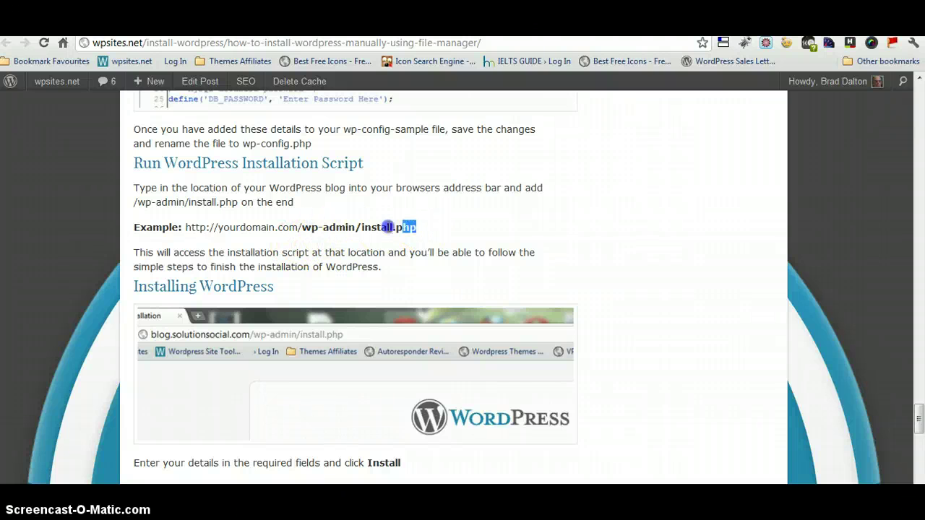
right_click(304, 228)
click(332, 234)
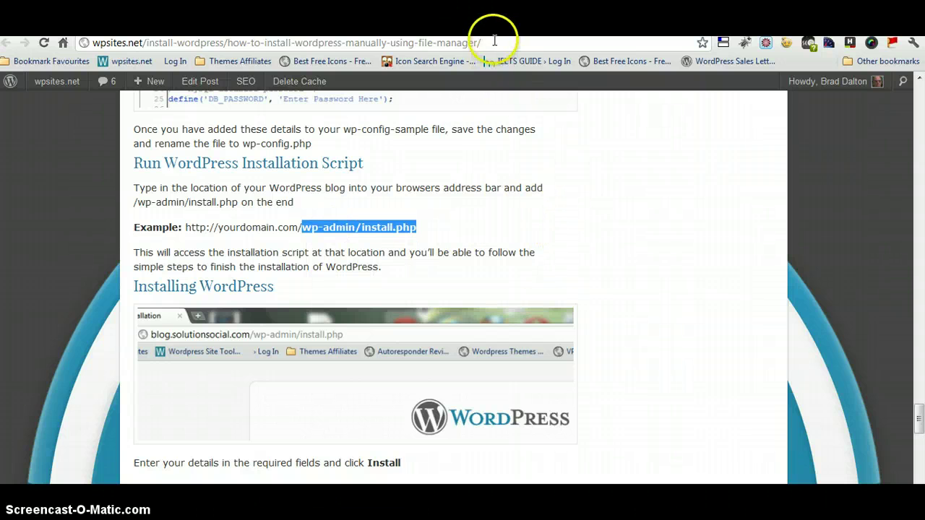
Change the address to demo.wpsites.net/wp-admin/install.php and load it.
click(90, 43)
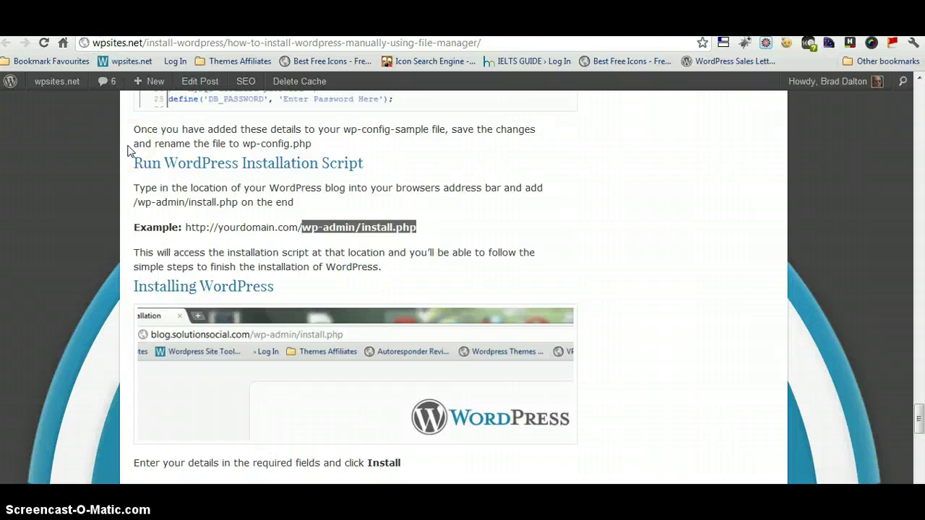
text(demo.)
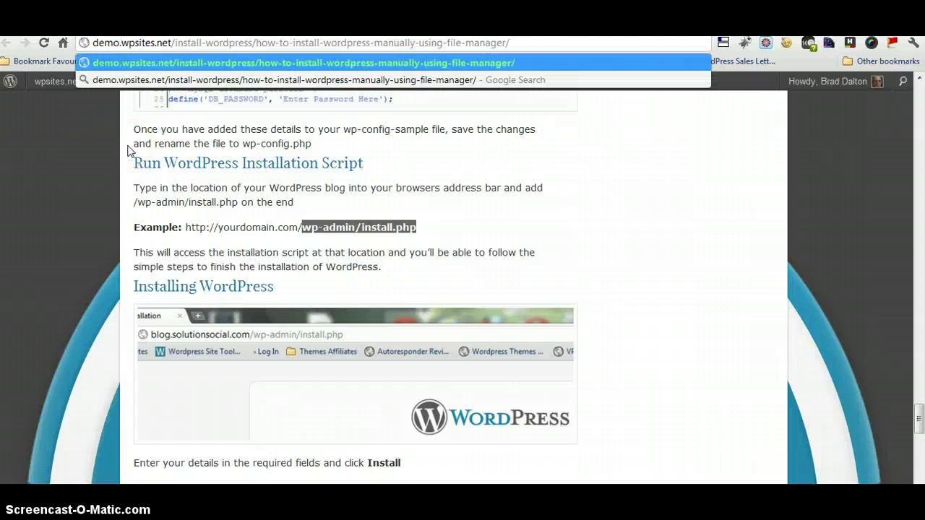
drag(512, 43, 191, 43)
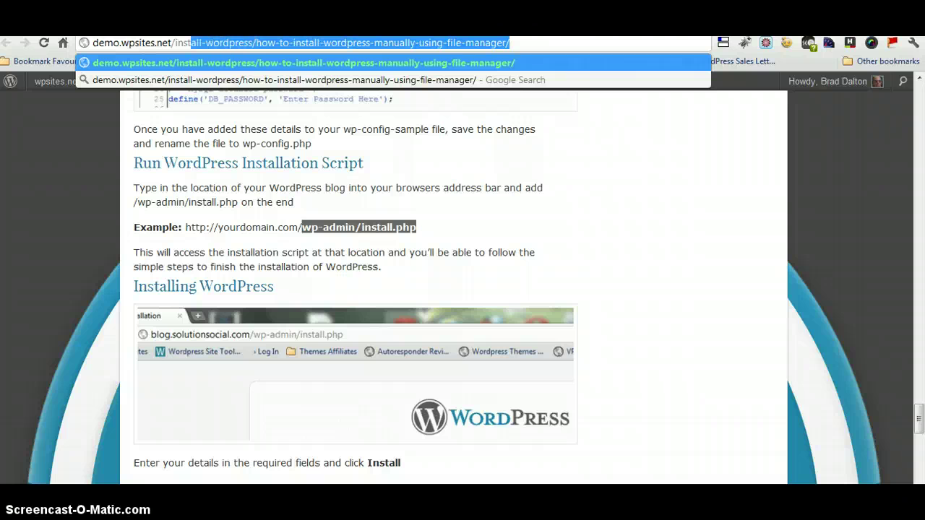
right_click(176, 44)
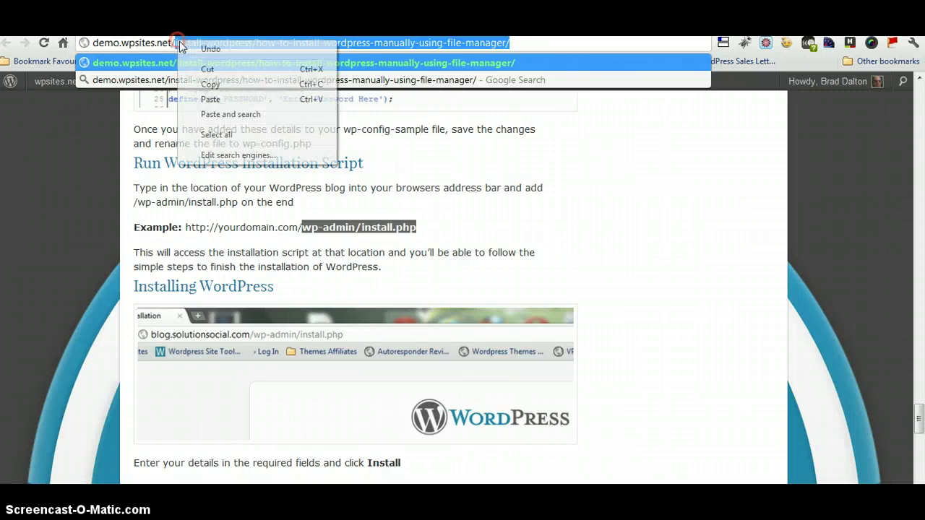
click(205, 96)
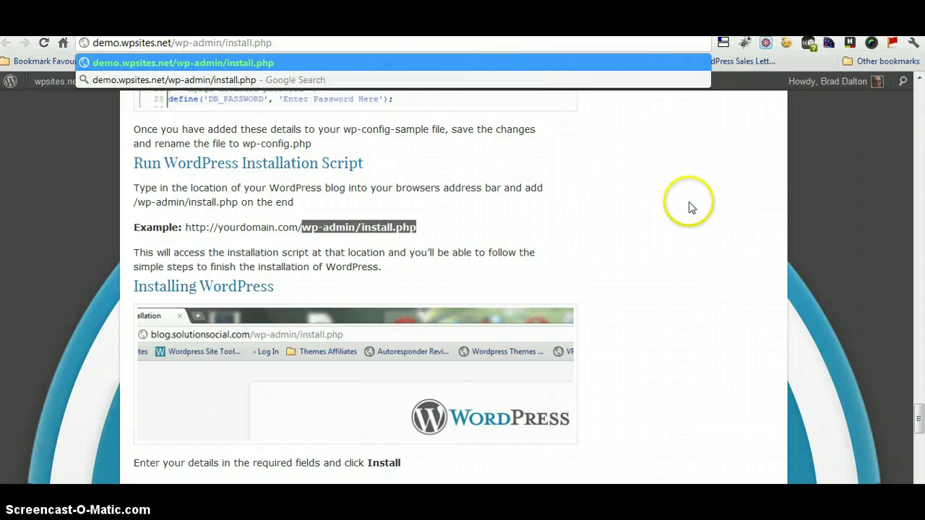
key(Return)
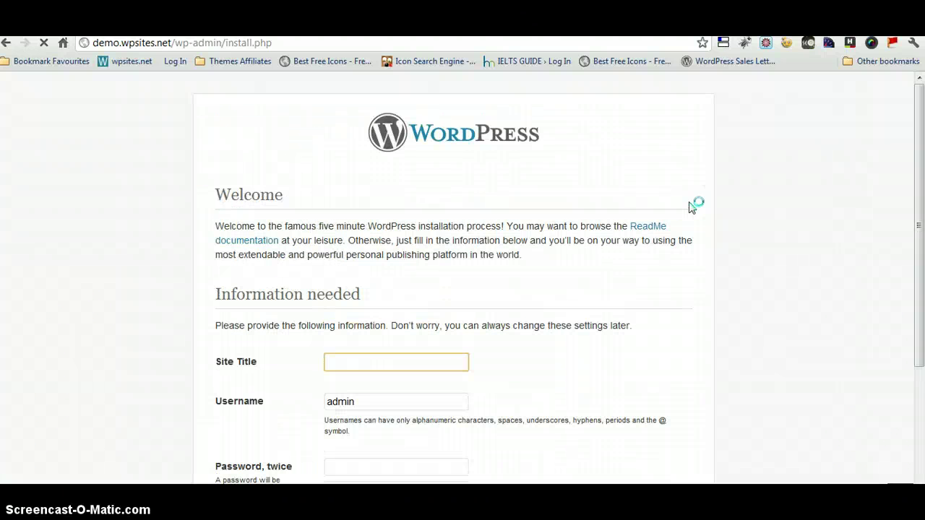
Enter the admin password twice and the saved admin e-mail, then run Install WordPress.
scroll(914, 176, down, 2)
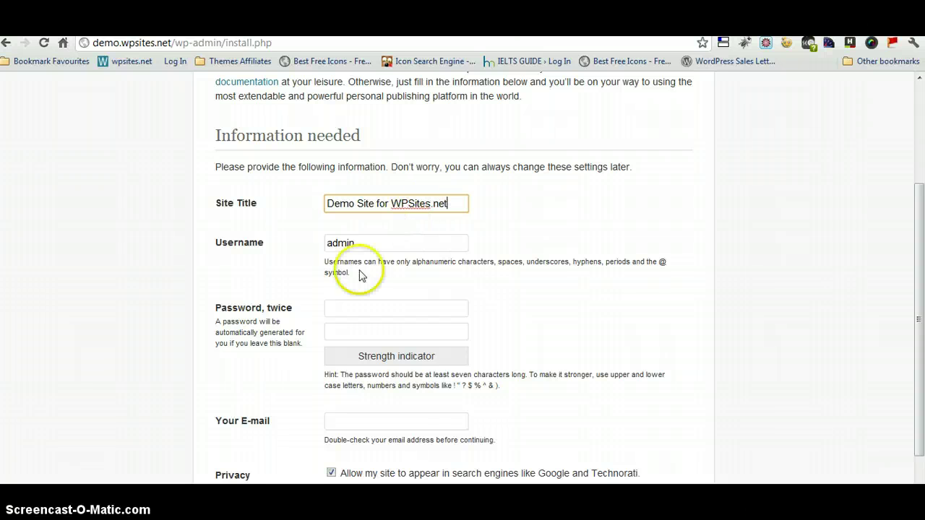
click(349, 306)
text(••)
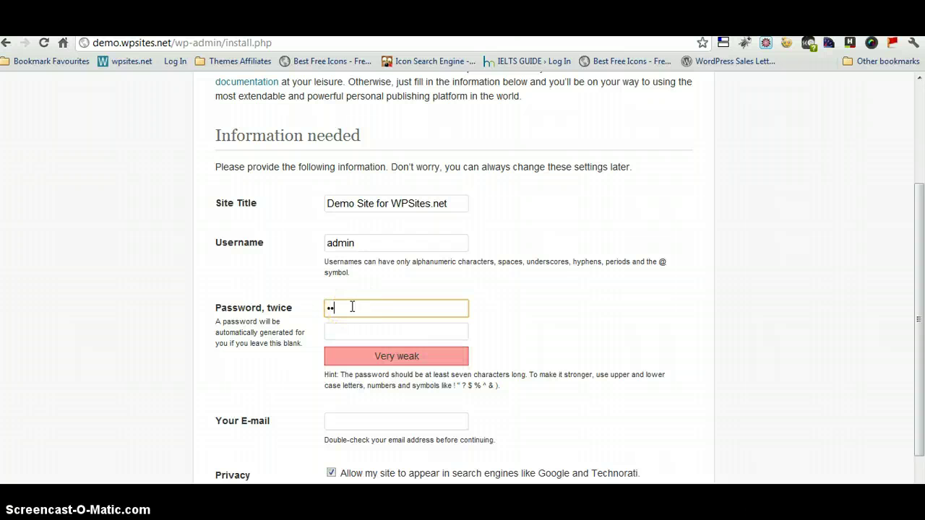
text(•••)
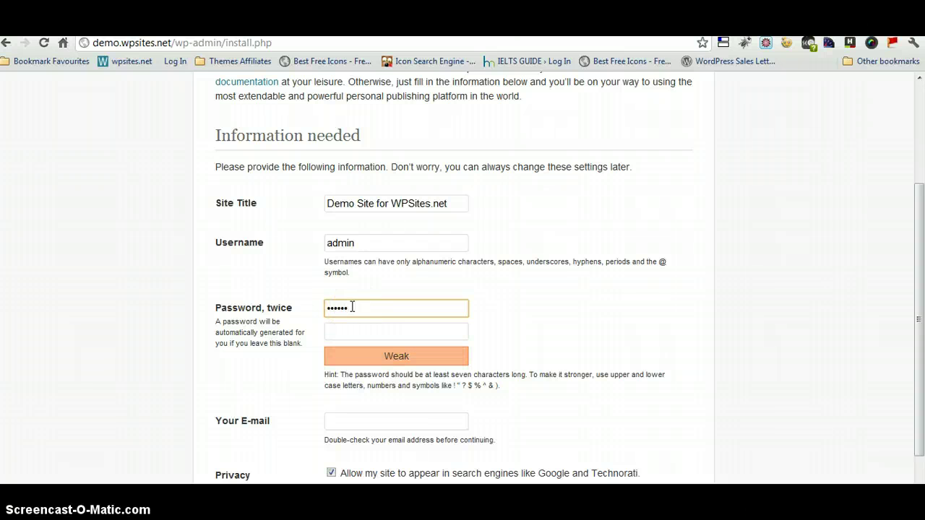
click(368, 328)
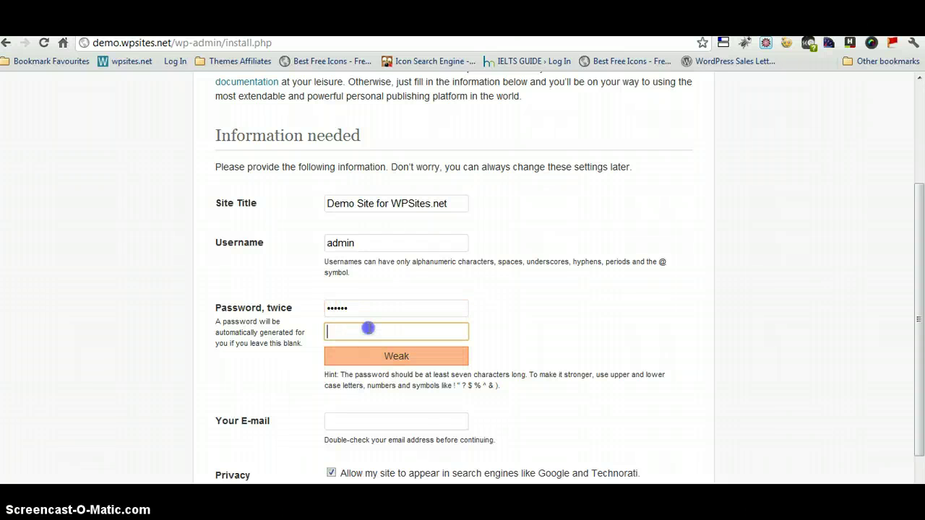
text(••••••)
click(361, 421)
text(b)
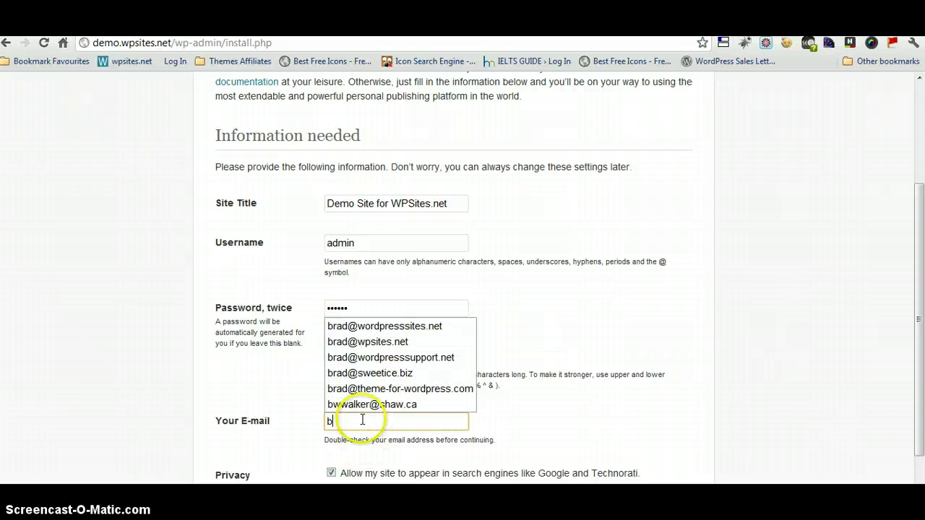
click(368, 341)
scroll(908, 238, down, 2)
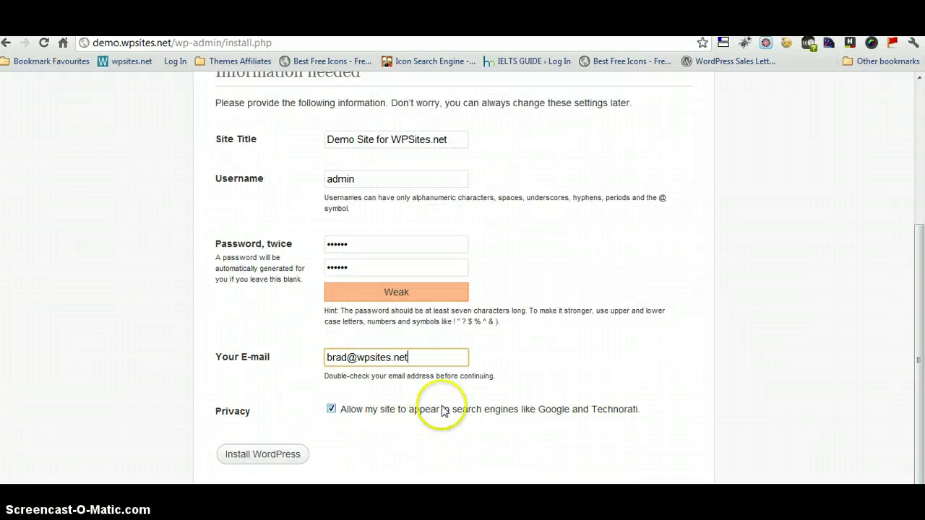
click(330, 409)
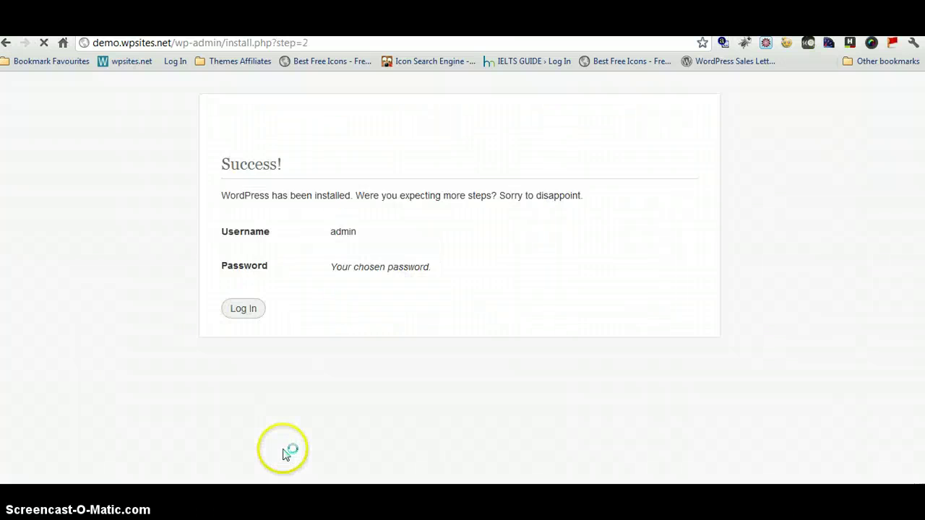
Save the new password in Chrome, then log in as admin from the success page.
click(311, 85)
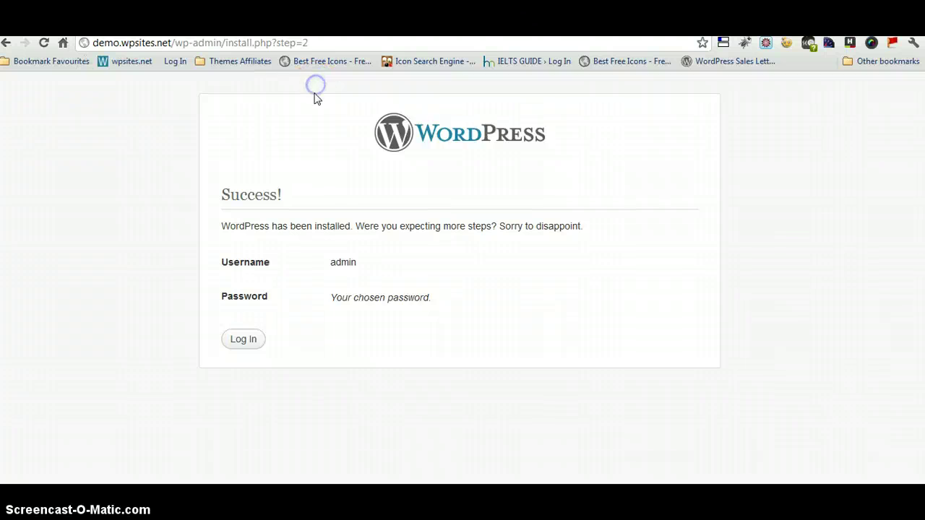
click(244, 342)
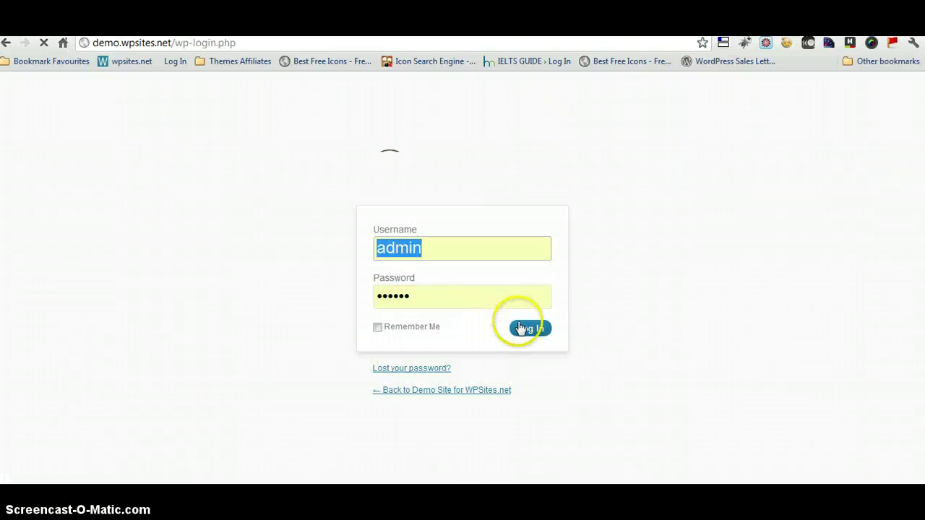
click(528, 326)
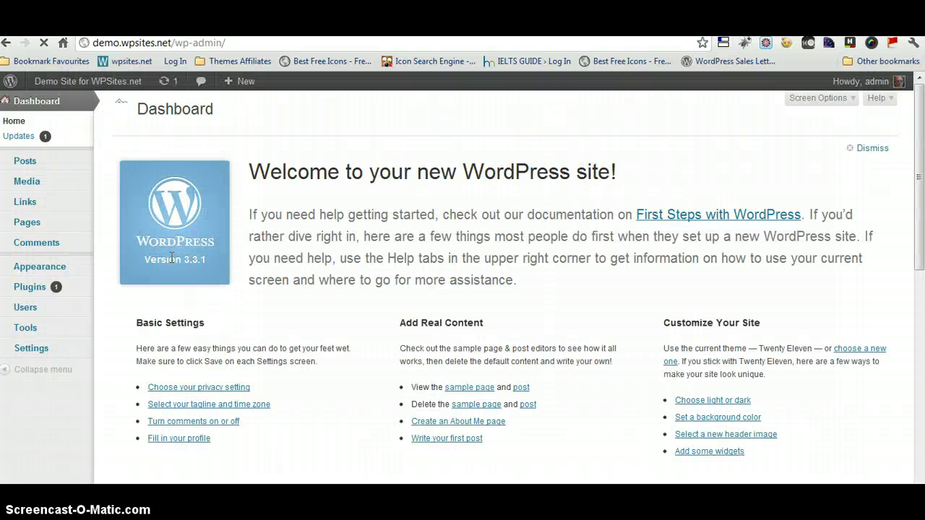
Set permalinks to Post name (/%postname%/), save, and highlight the default p=123 example URL.
mouse_move(74, 298)
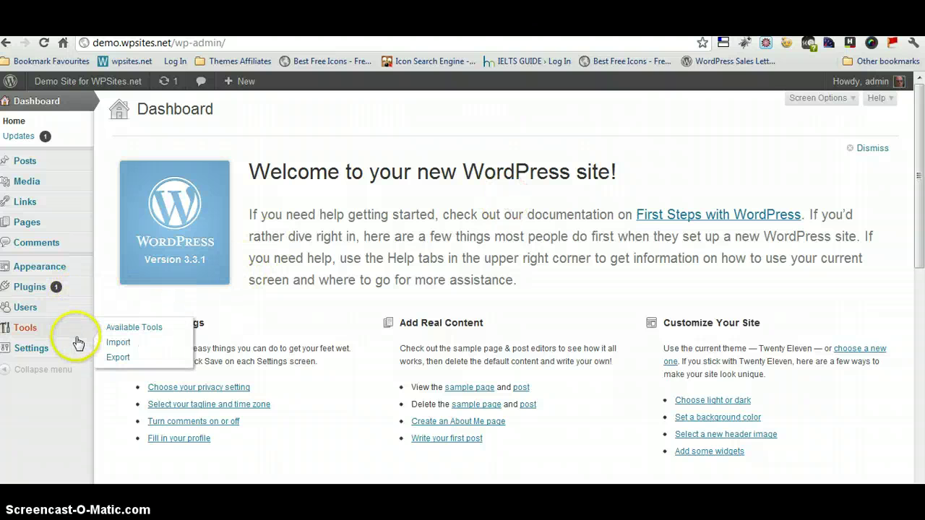
mouse_move(75, 347)
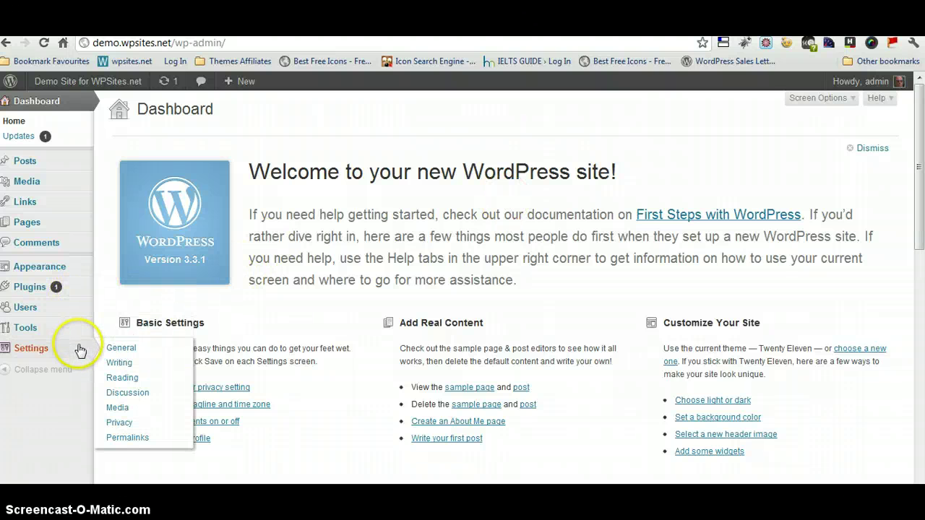
click(132, 438)
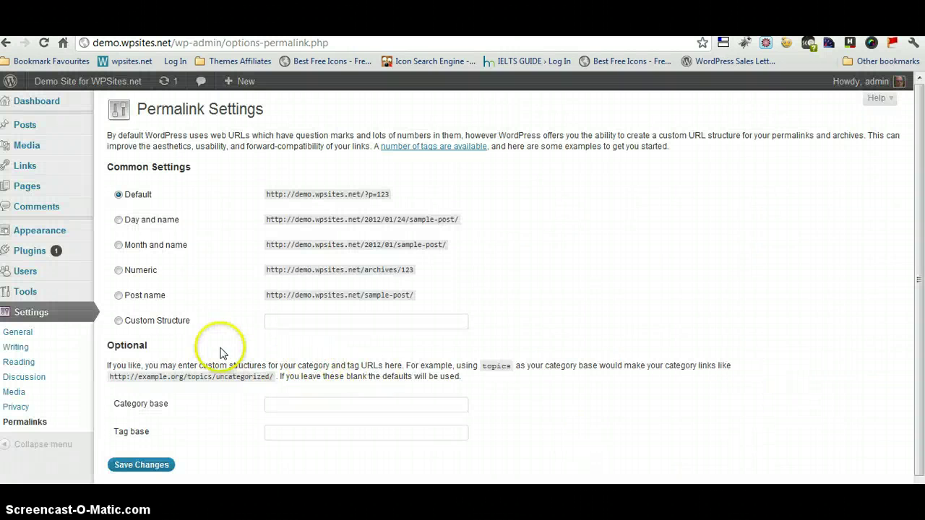
click(118, 295)
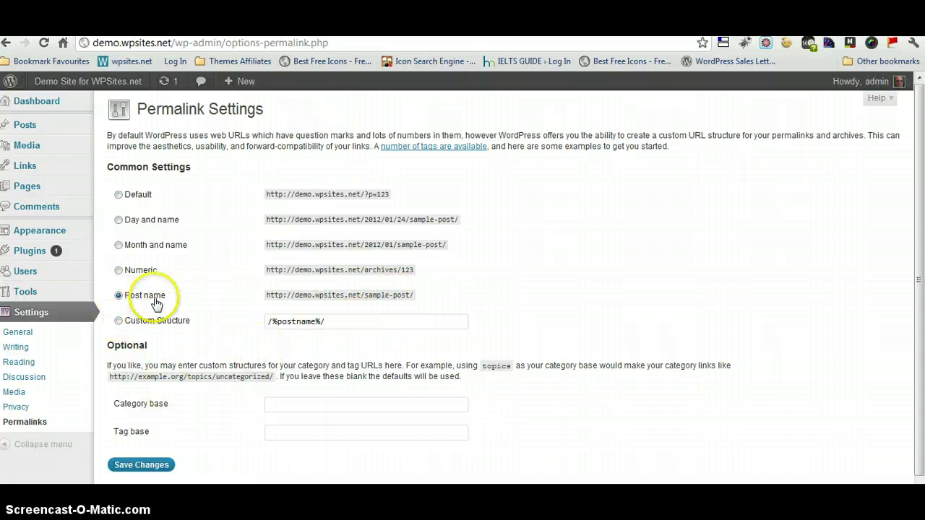
click(140, 465)
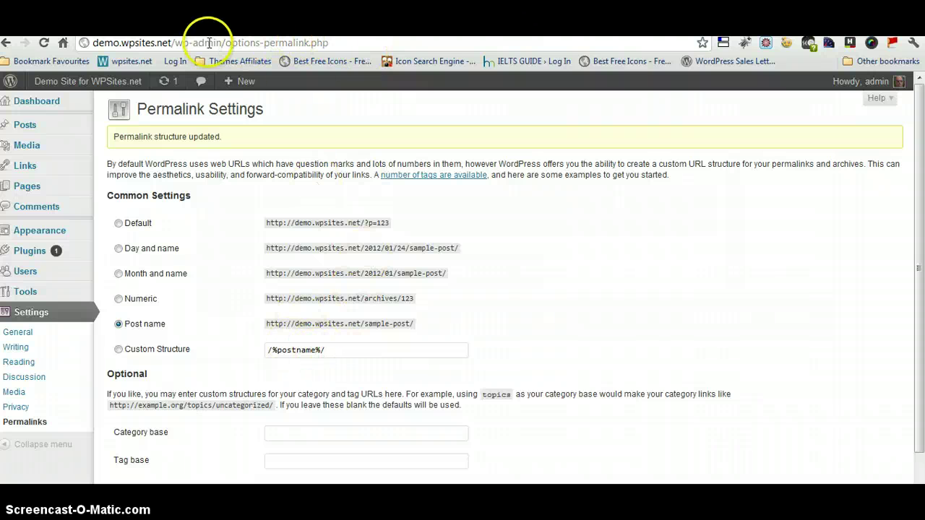
double_click(383, 223)
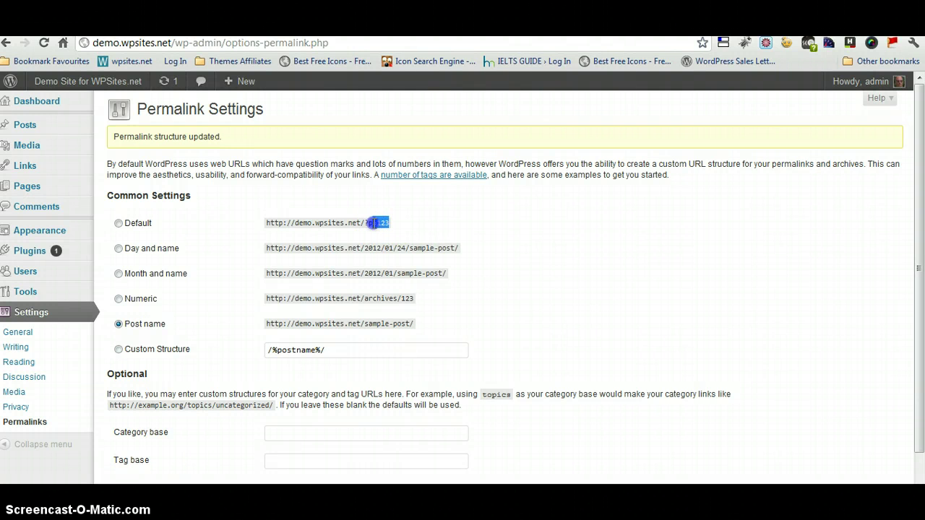
drag(370, 222, 413, 223)
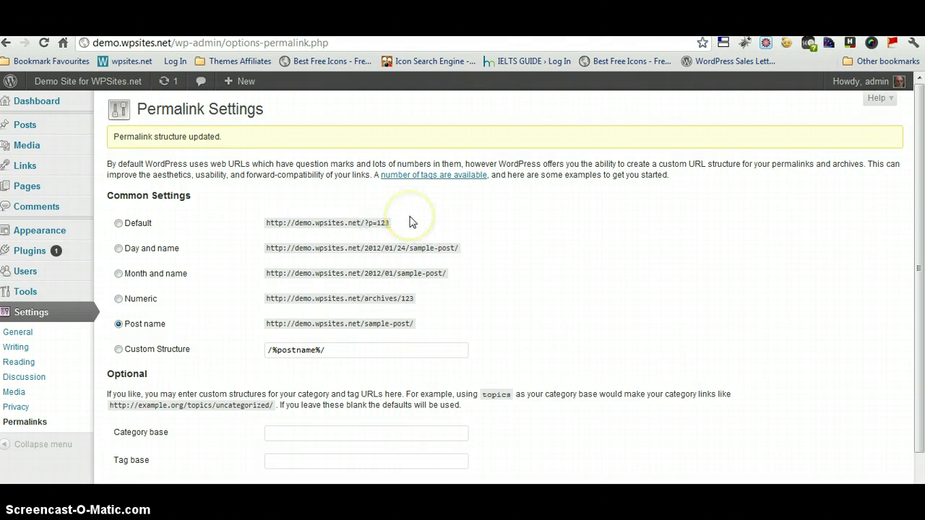
Bulk-delete Akismet and Hello Dolly from Installed Plugins, confirming deletion of their files.
mouse_move(65, 252)
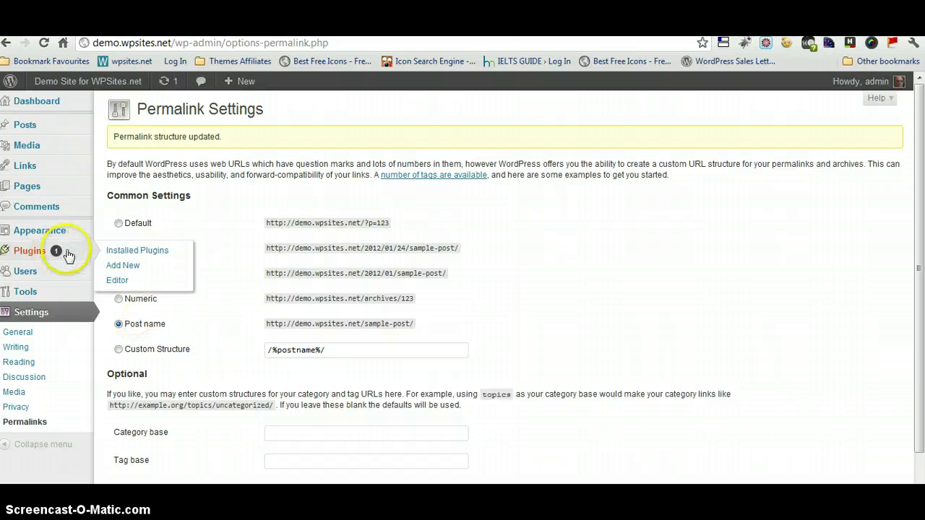
click(132, 249)
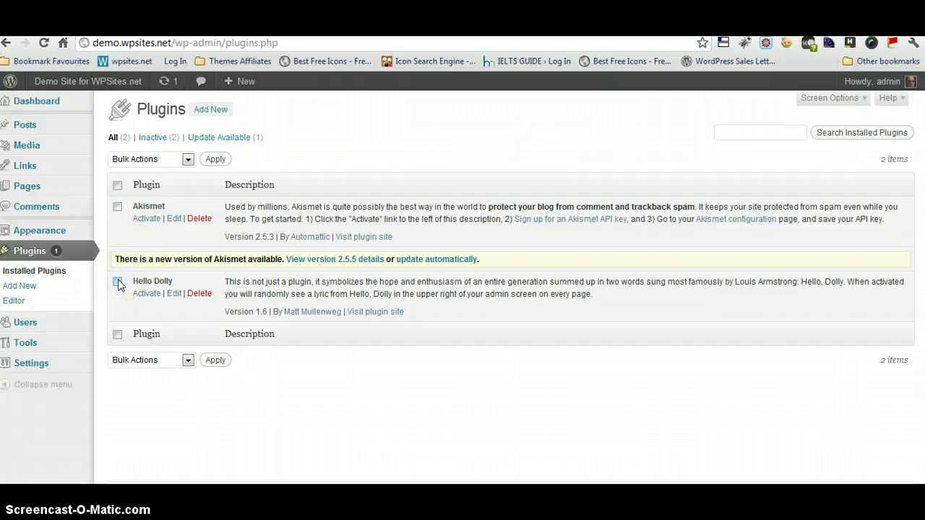
click(117, 185)
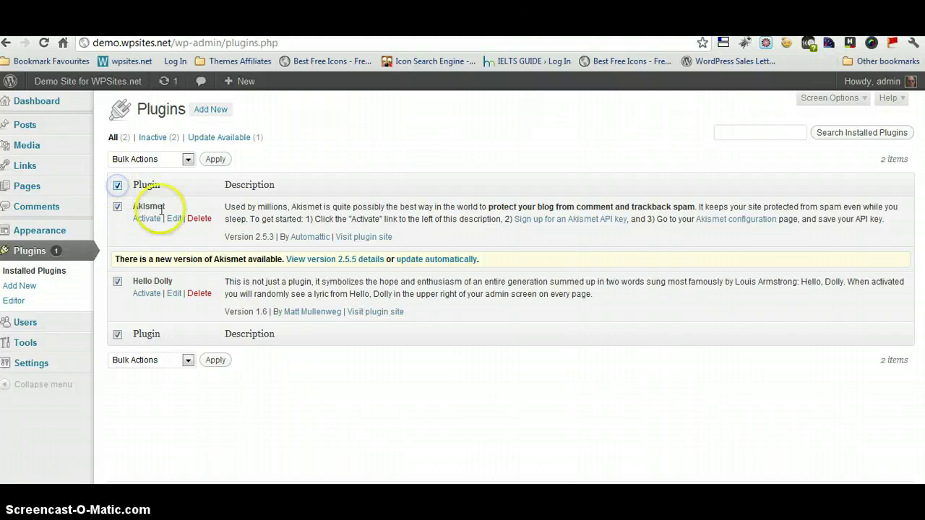
click(187, 159)
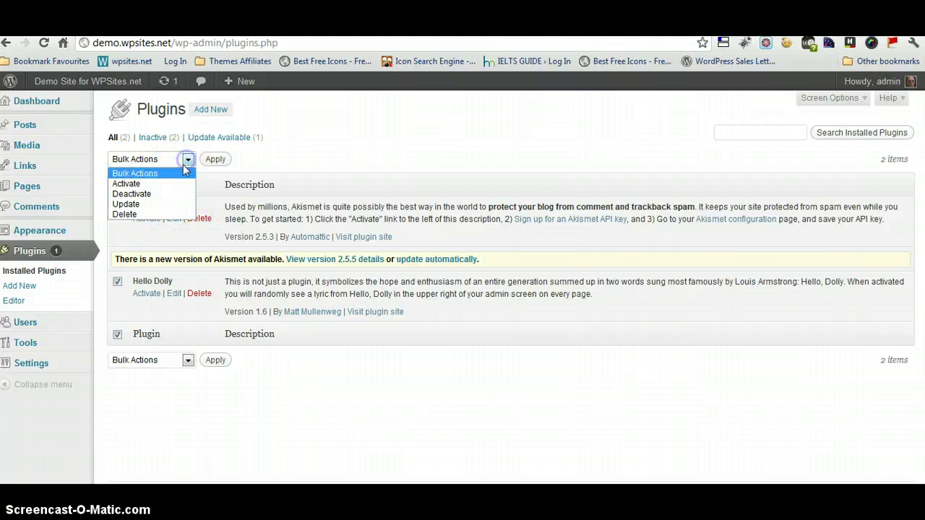
click(126, 214)
click(215, 160)
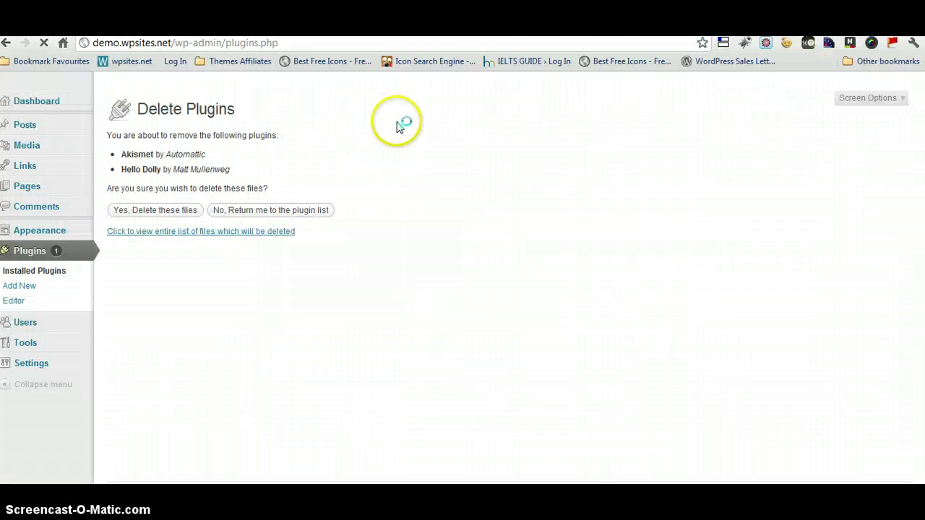
click(191, 209)
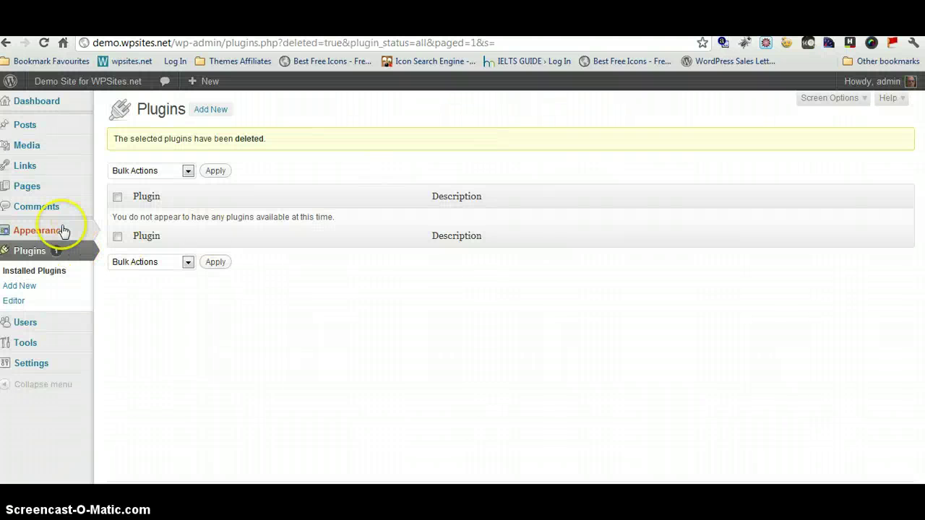
mouse_move(63, 230)
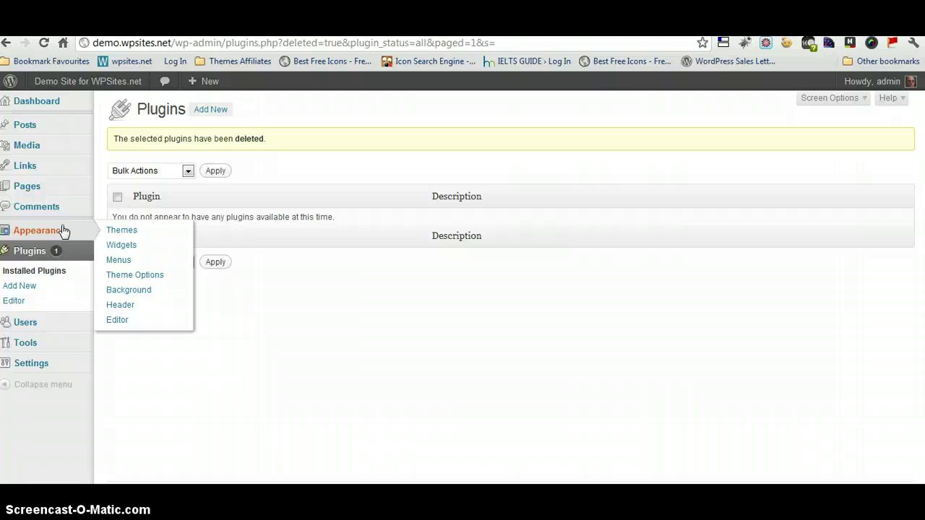
Go to Appearance > Themes > Install Themes > Upload and open the theme zip file chooser.
click(123, 231)
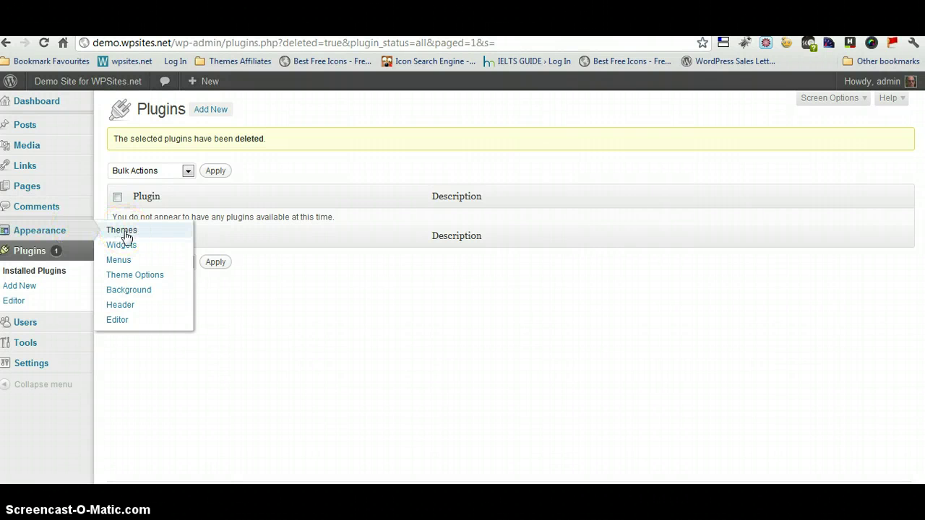
click(125, 233)
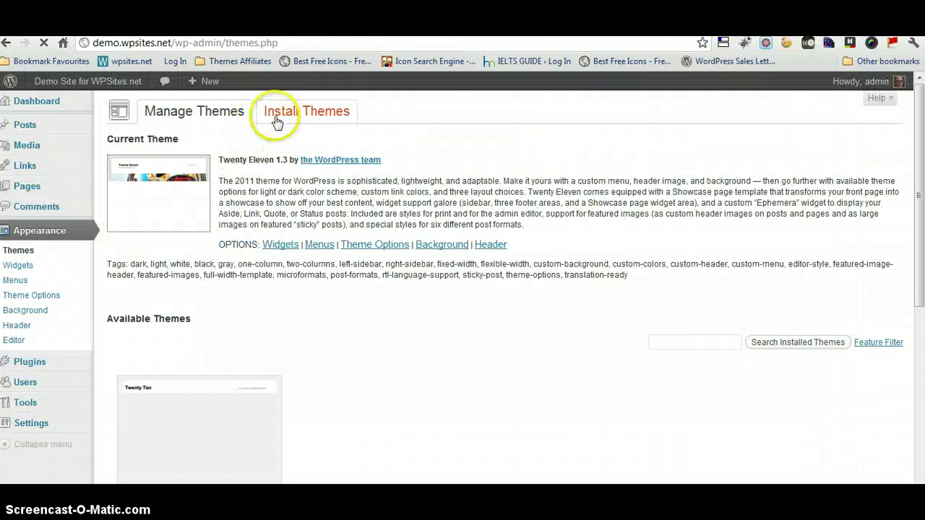
click(291, 114)
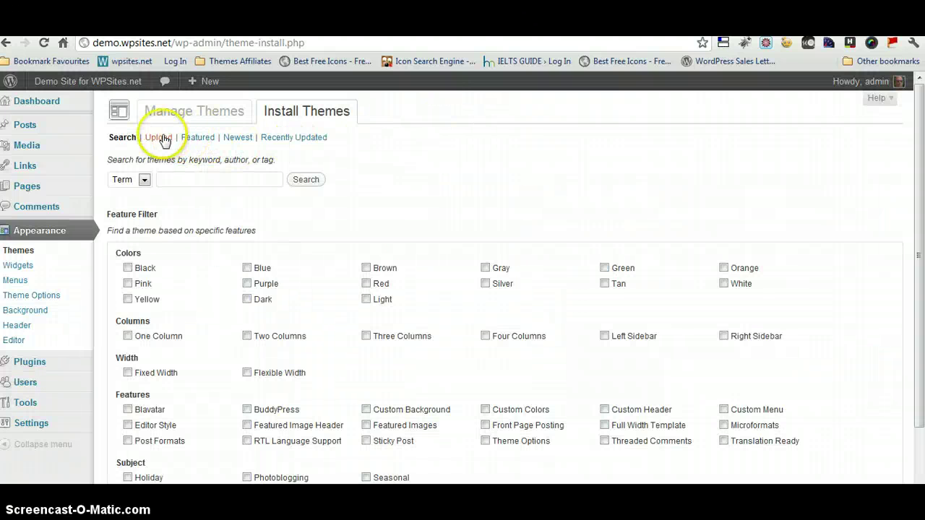
click(159, 138)
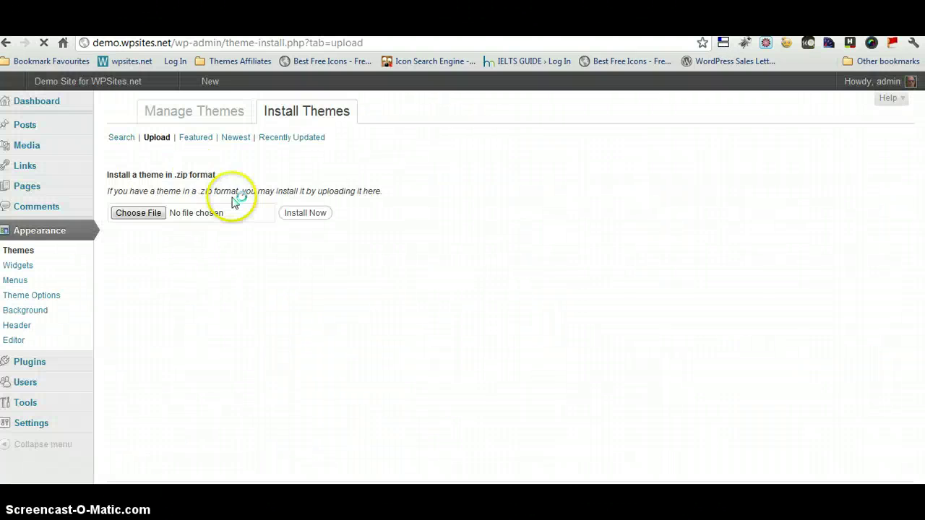
click(159, 221)
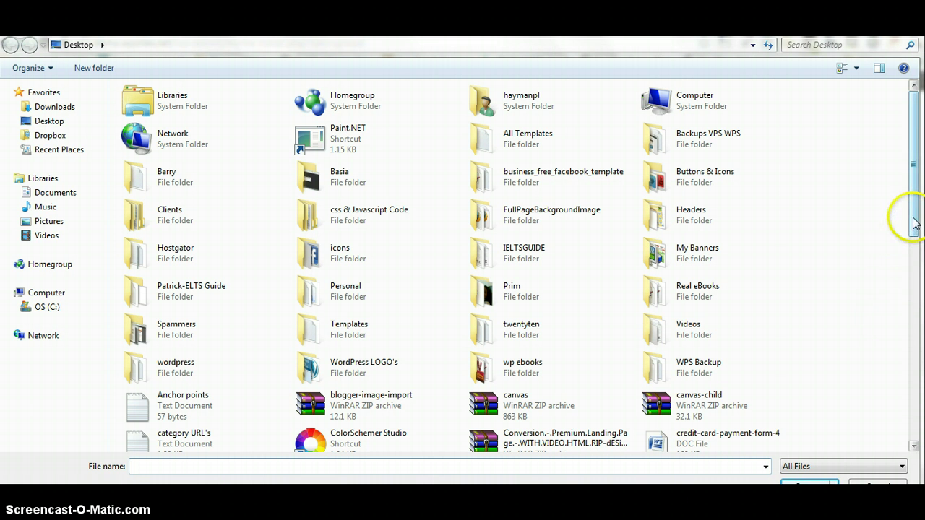
Browse to the Documents > Wordpress > Premium Plugins & Themes folder in the file dialog.
mouse_move(912, 221)
mouse_down()
mouse_move(921, 429)
mouse_move(919, 216)
mouse_up()
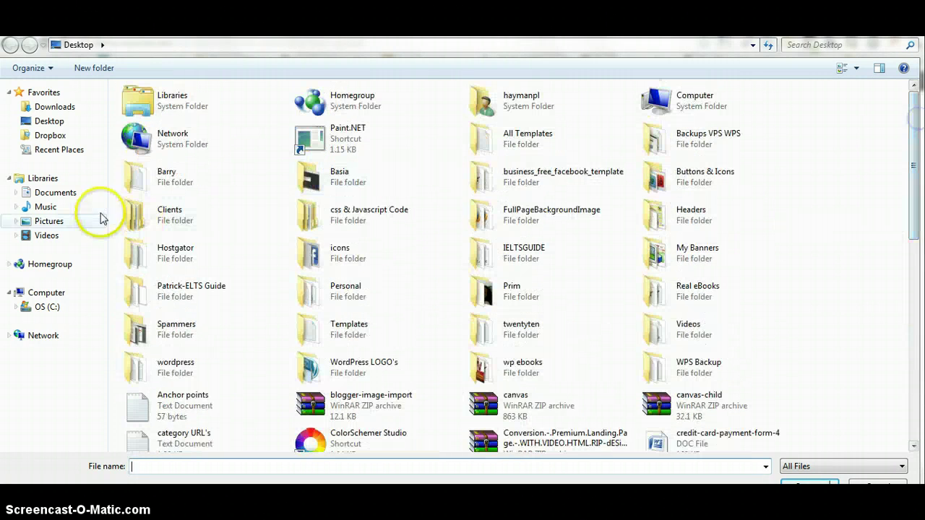
click(62, 192)
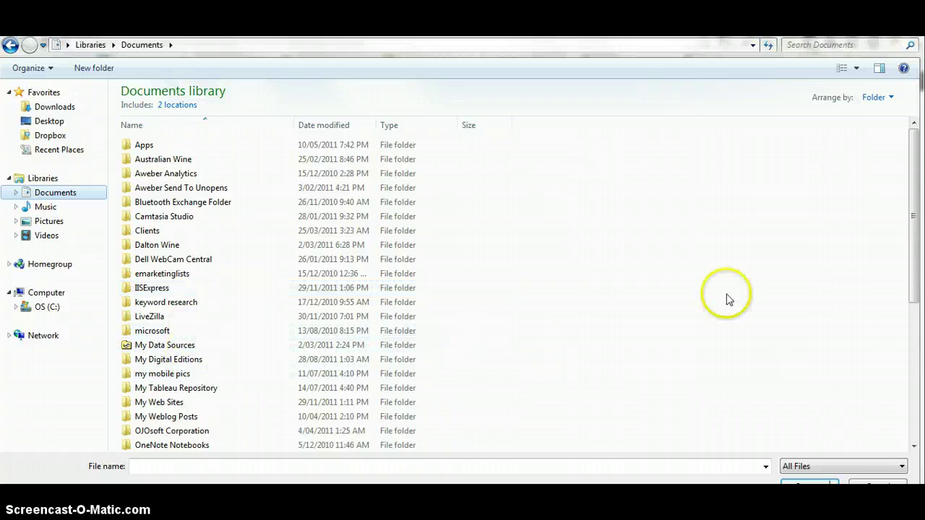
drag(912, 206, 921, 336)
double_click(172, 386)
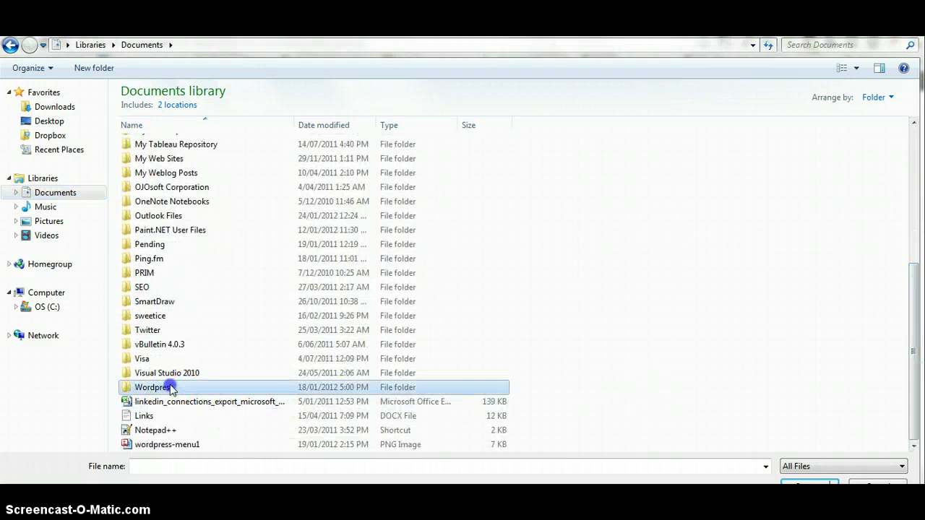
double_click(212, 264)
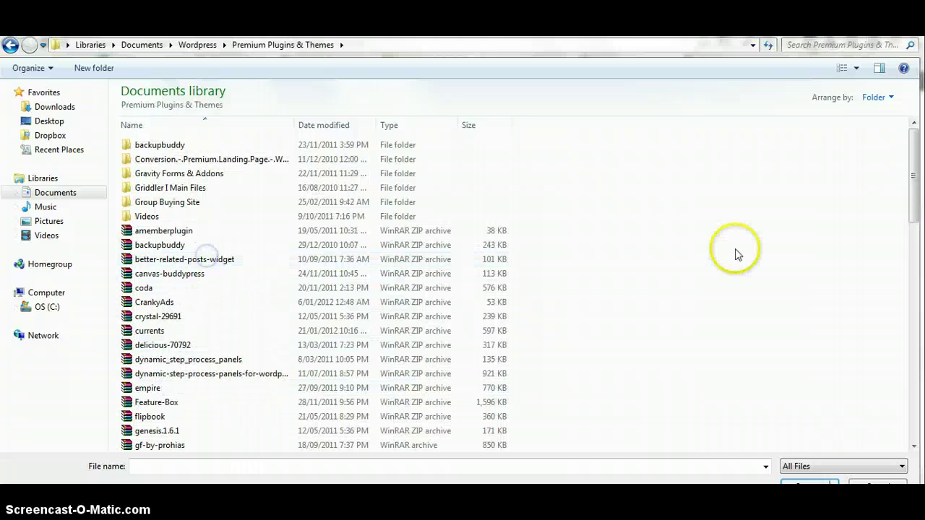
mouse_move(916, 204)
mouse_down()
mouse_move(919, 242)
mouse_move(917, 173)
mouse_move(920, 417)
mouse_move(920, 217)
mouse_up()
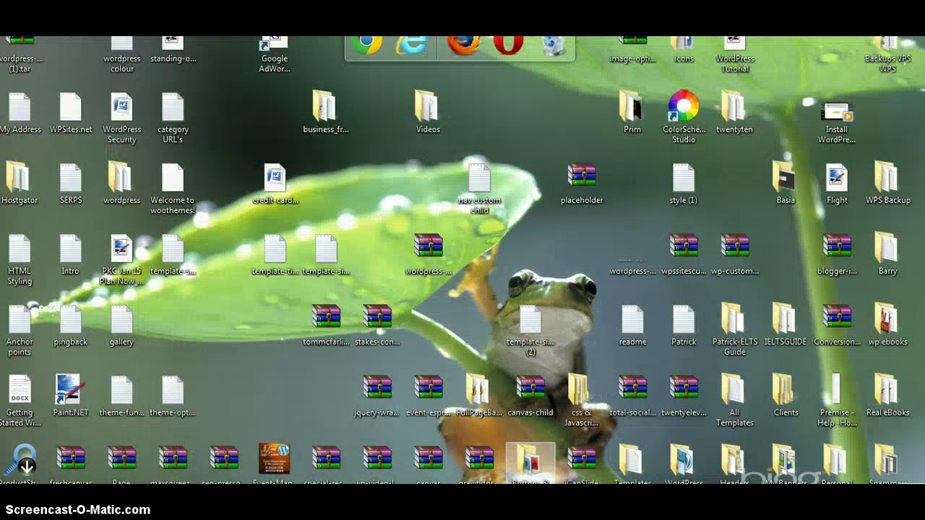
Choose the canvas.zip archive and install it as a theme.
mouse_move(258, 483)
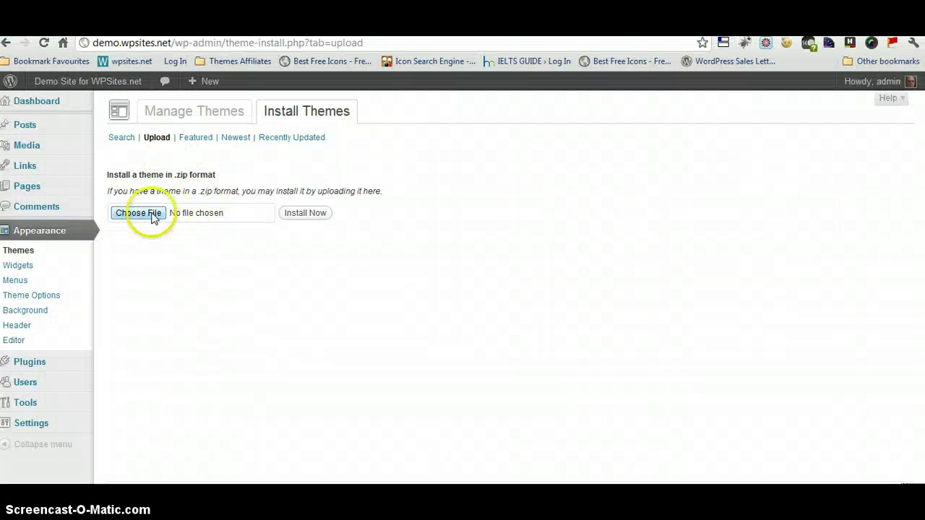
click(153, 218)
scroll(913, 195, down, 1)
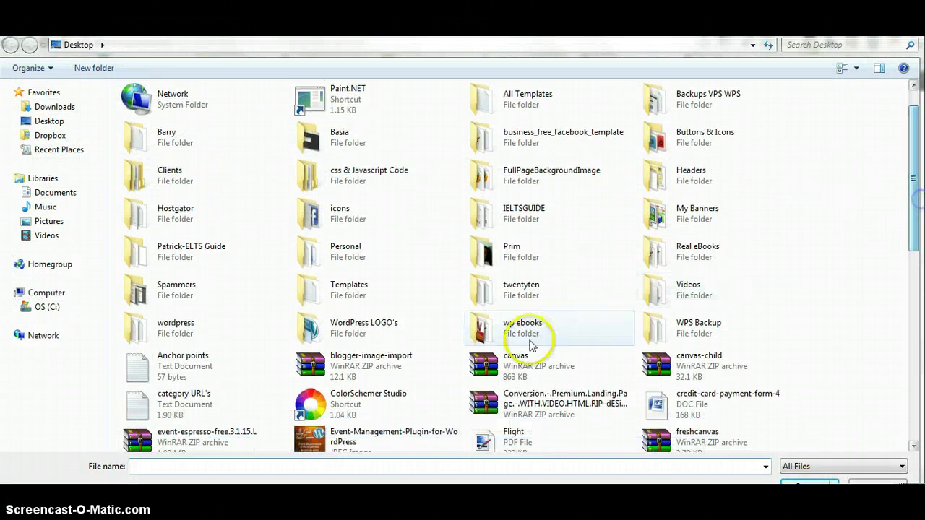
double_click(527, 361)
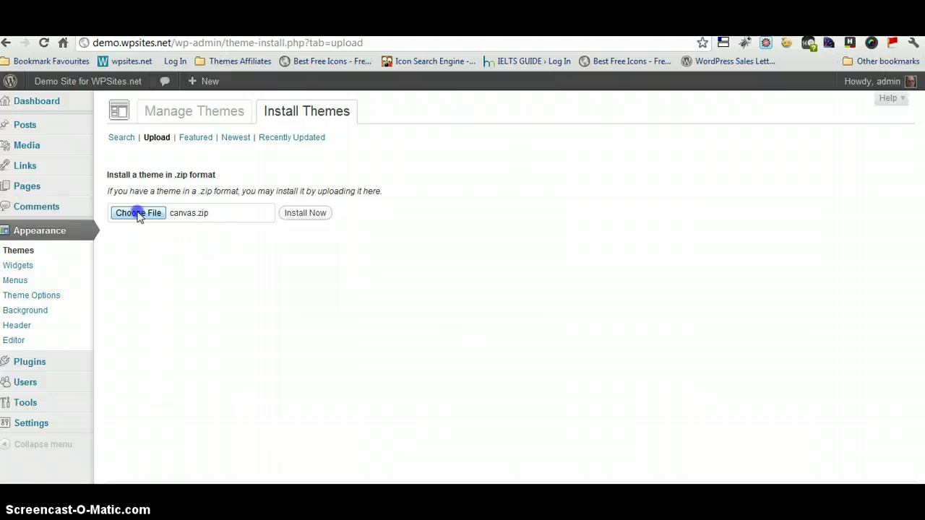
click(307, 213)
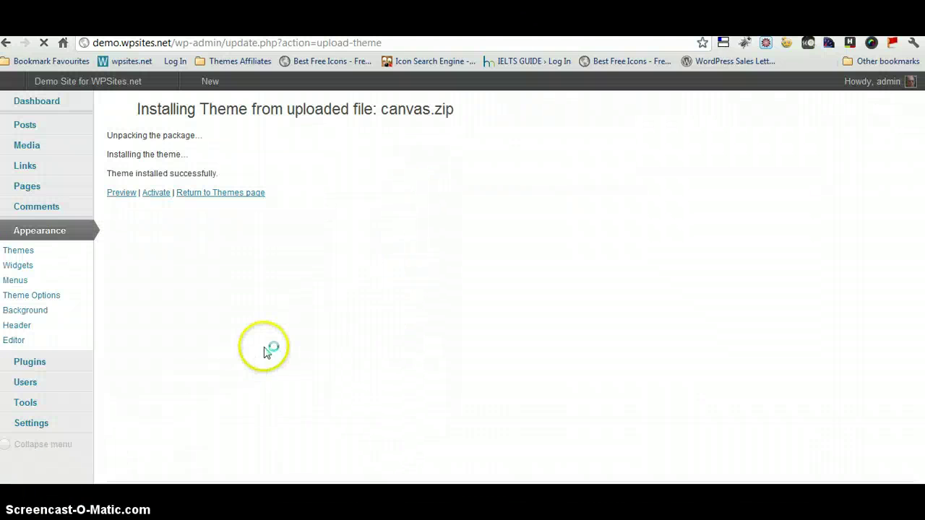
Activate the newly installed Canvas theme to reach its Canvas 4.6.10 Theme Options.
click(156, 193)
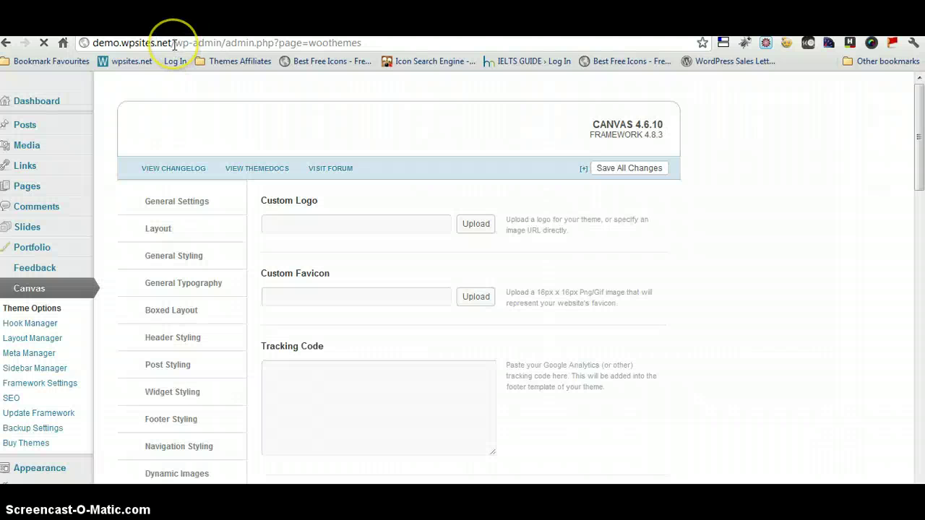
Copy demo.wpsites.net/ from the address bar and minimize the Chrome window.
drag(172, 44, 104, 47)
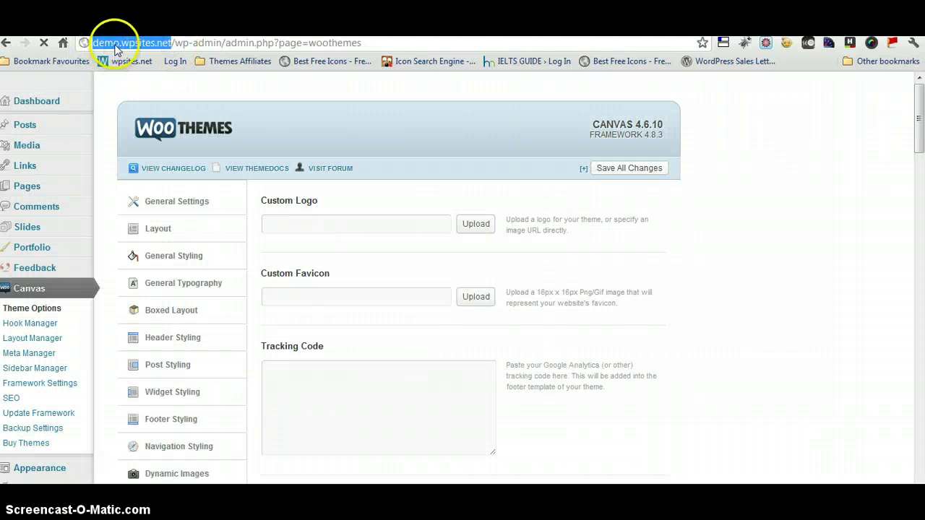
right_click(105, 47)
click(148, 88)
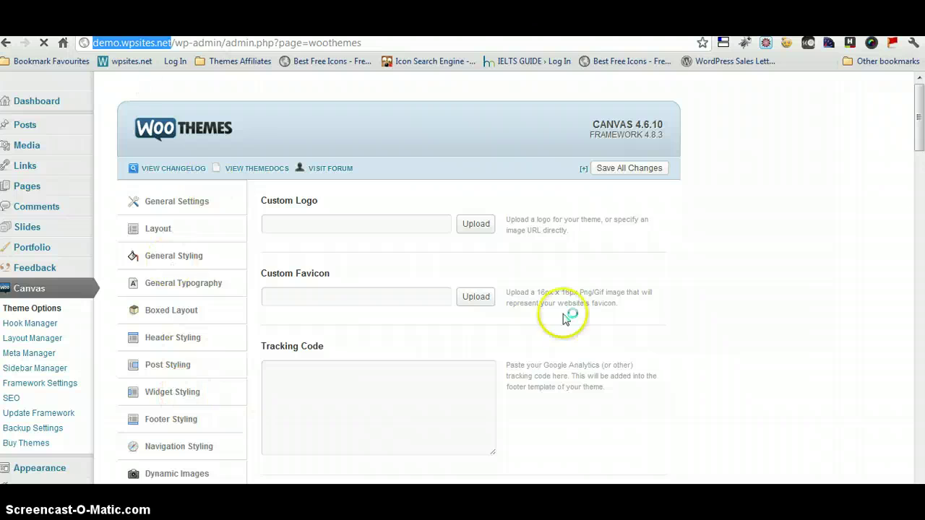
drag(919, 140, 919, 166)
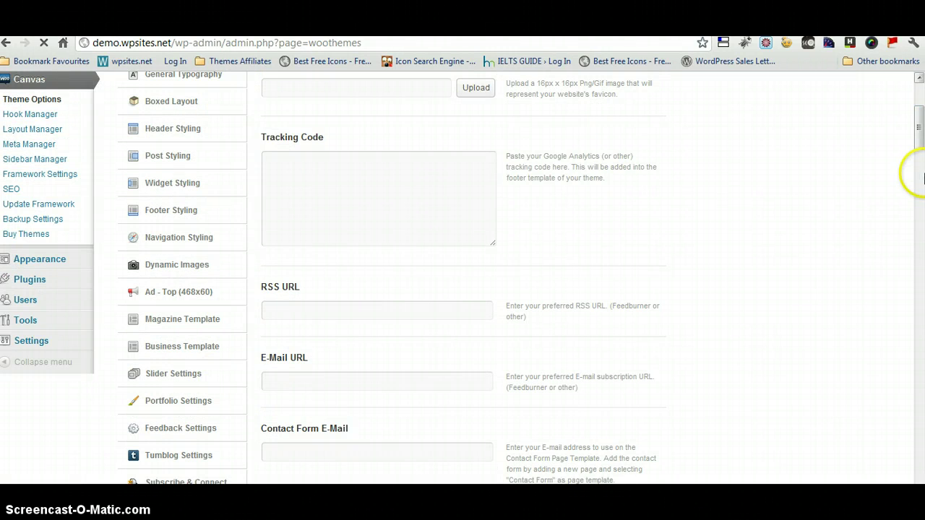
drag(915, 132, 919, 85)
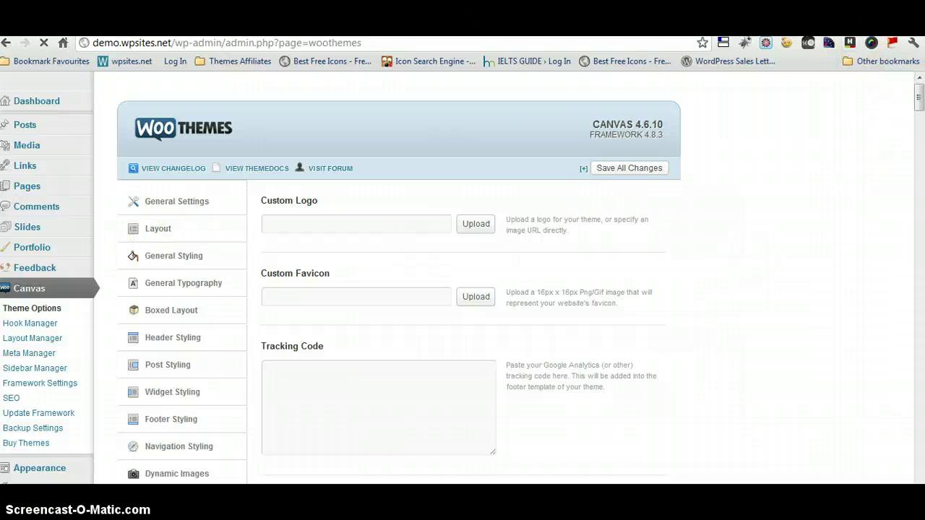
click(867, 34)
Load the pasted demo.wpsites.net address in a new, maximized Chrome window.
mouse_move(264, 476)
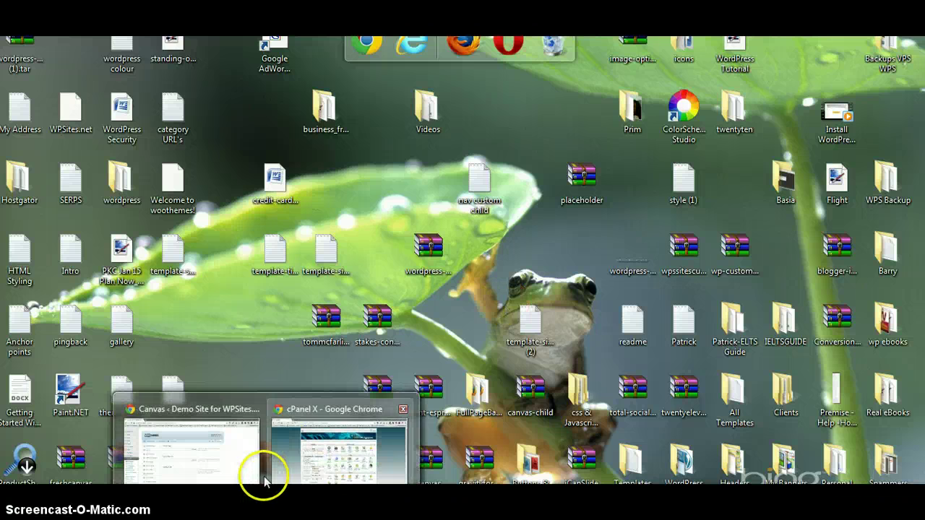
click(287, 466)
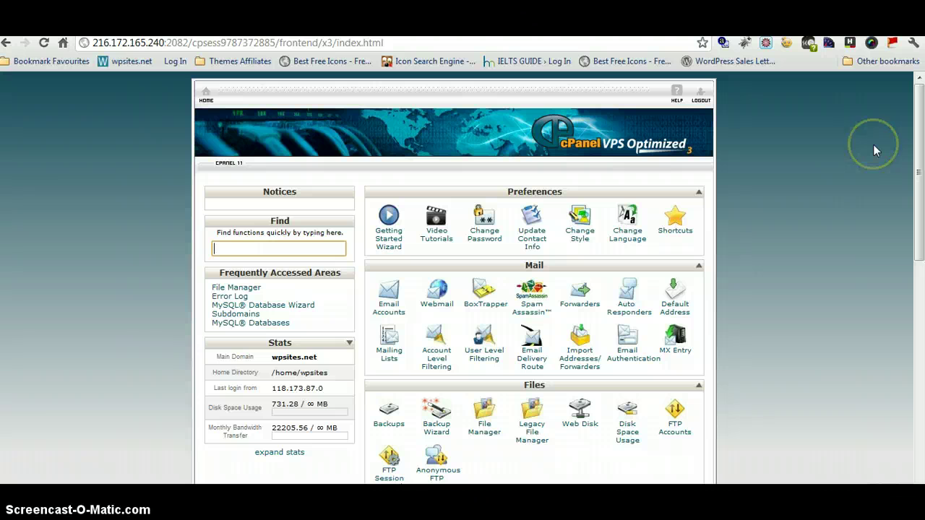
click(884, 48)
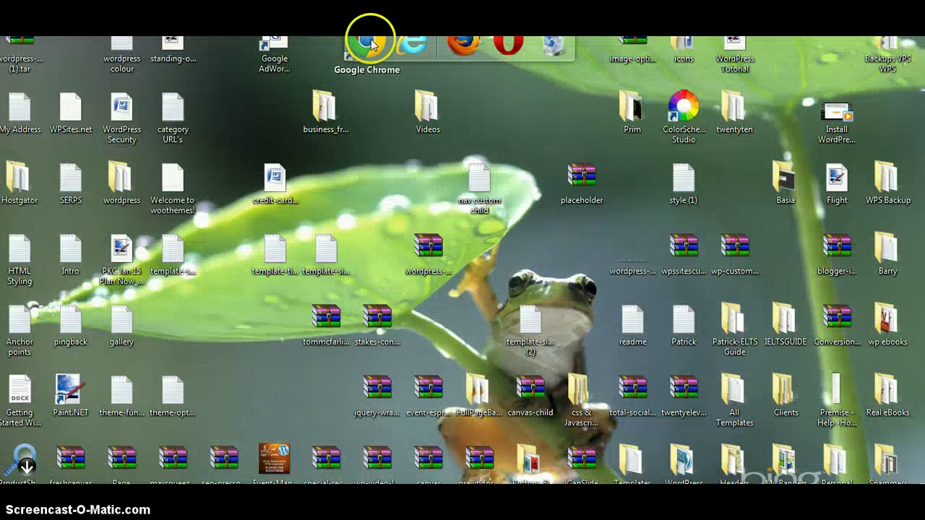
click(370, 43)
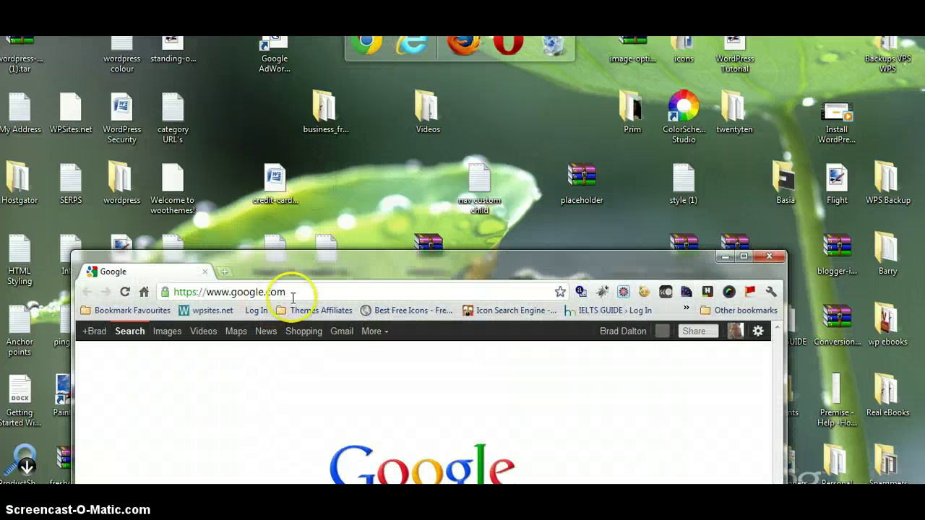
click(285, 292)
right_click(185, 289)
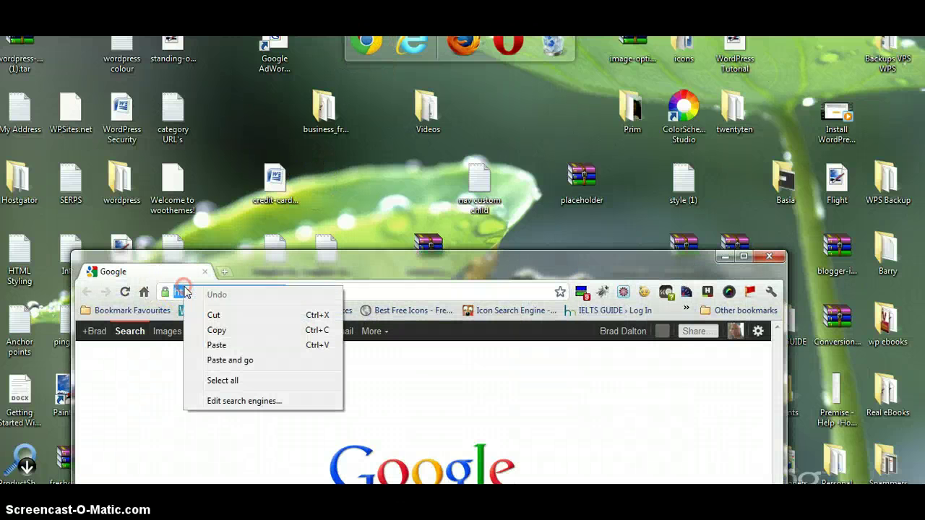
click(218, 345)
key(Return)
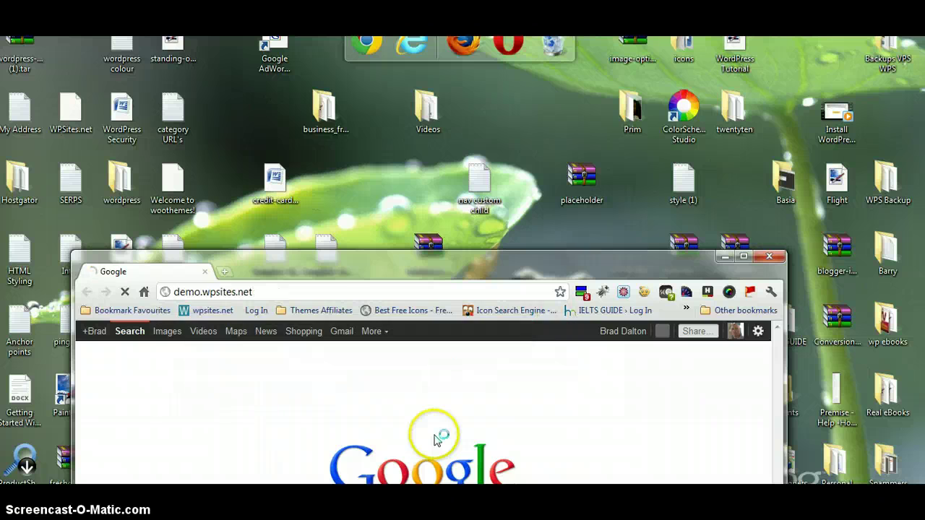
click(743, 257)
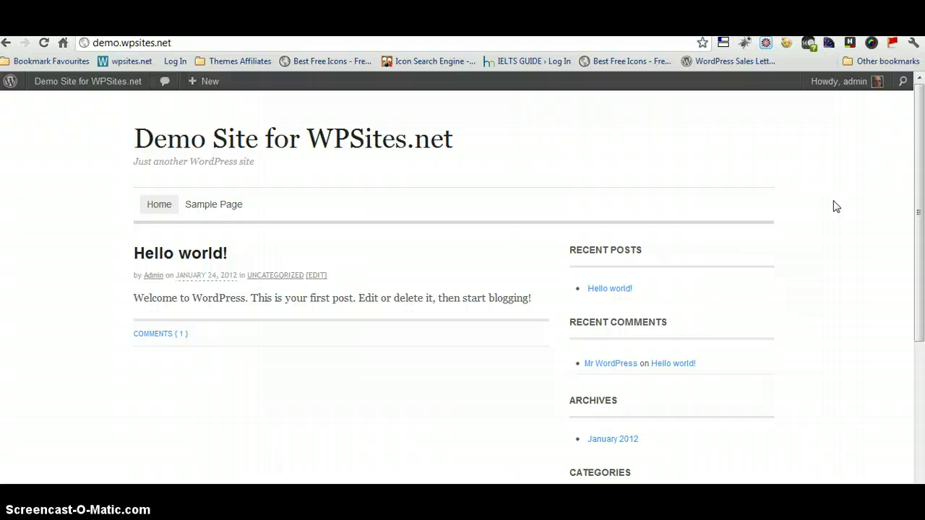
Open wpsites.net from the bookmark and show the Install WordPress menu's submenu.
mouse_move(263, 502)
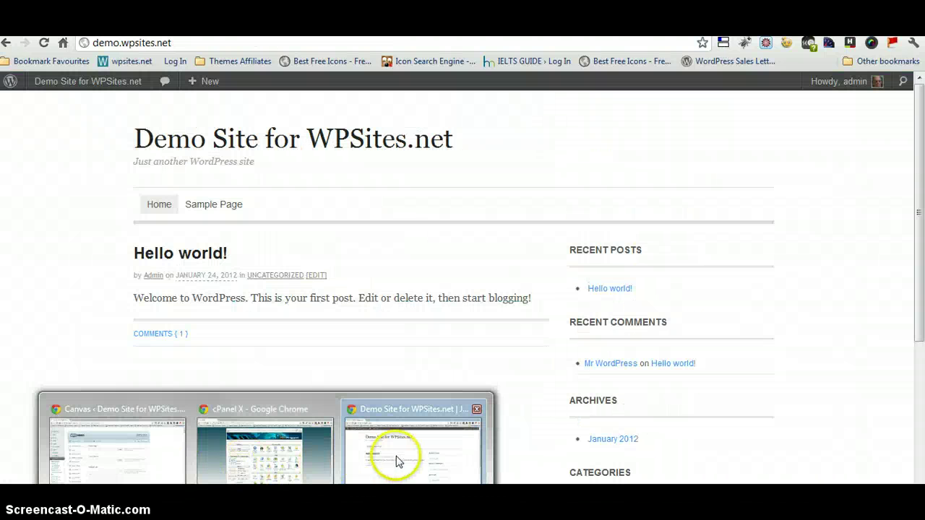
click(378, 471)
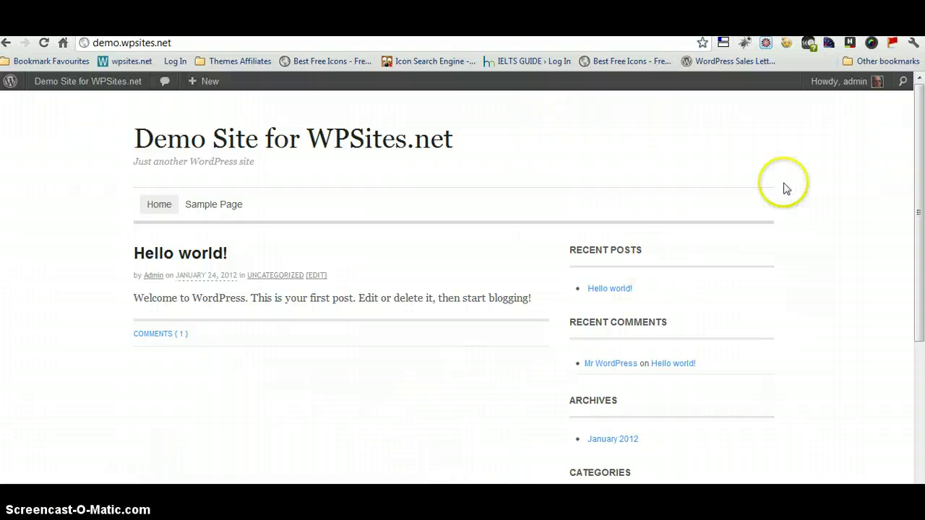
click(135, 63)
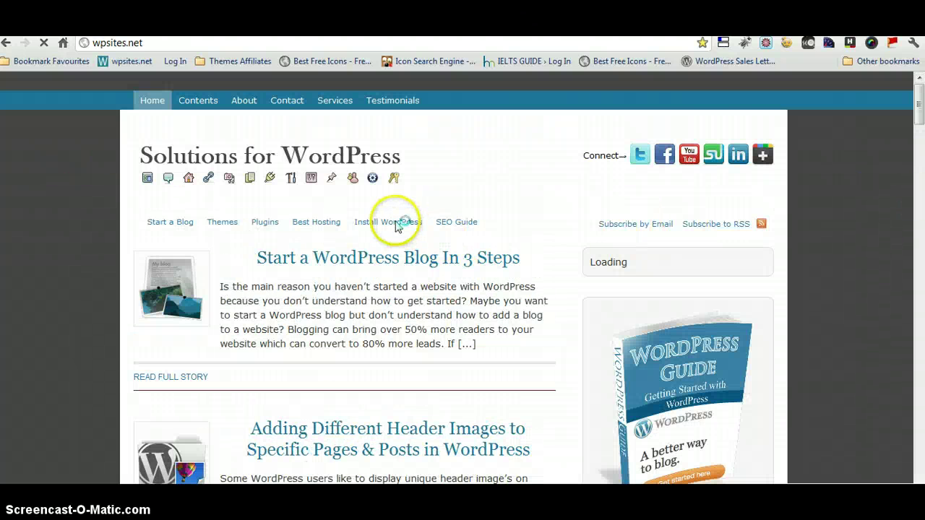
mouse_move(403, 230)
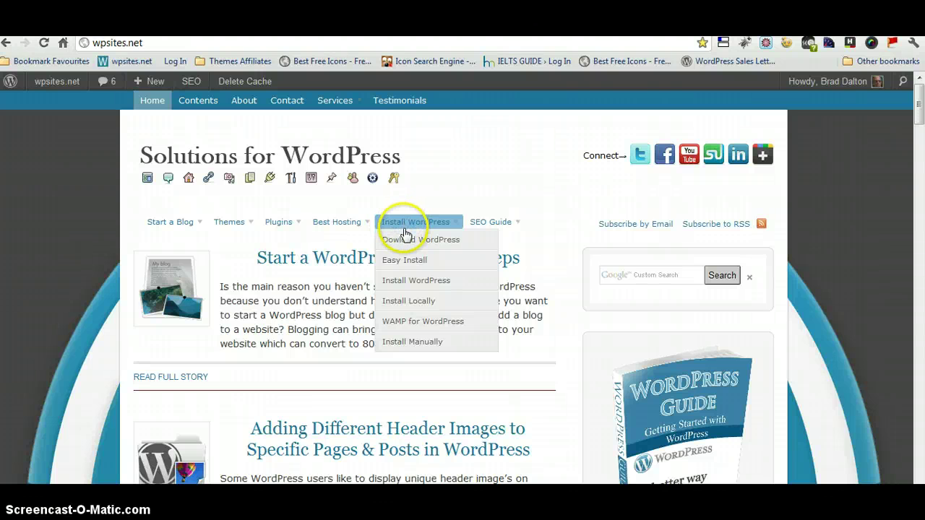